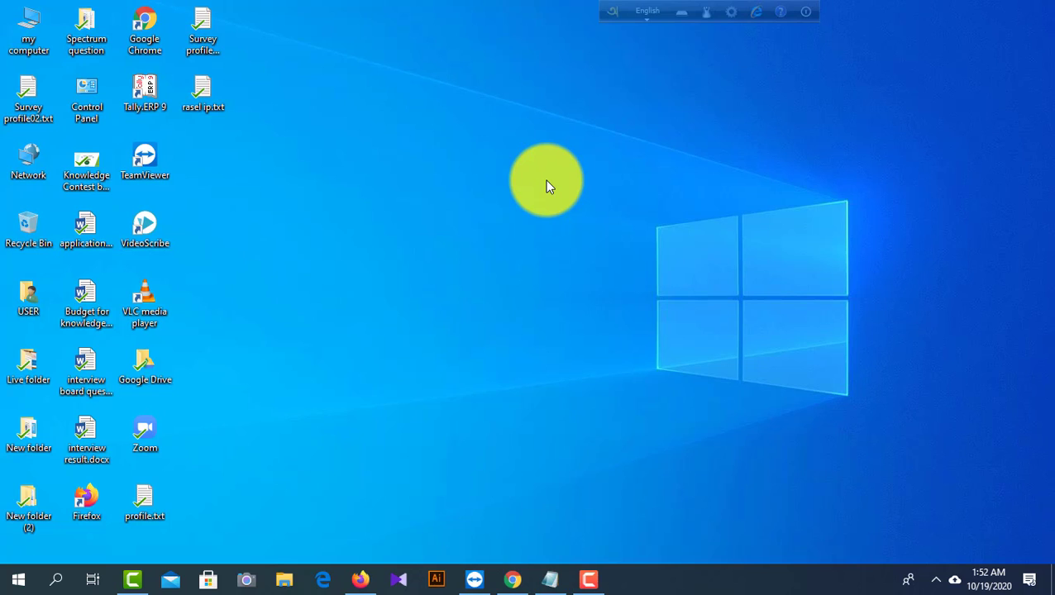
right_click(520, 138)
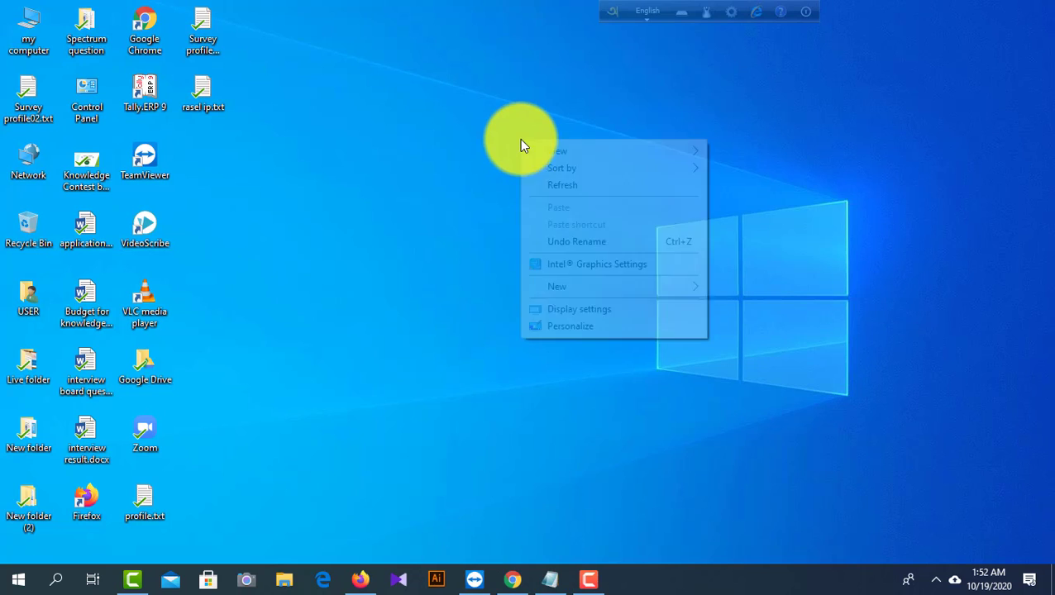
click(565, 186)
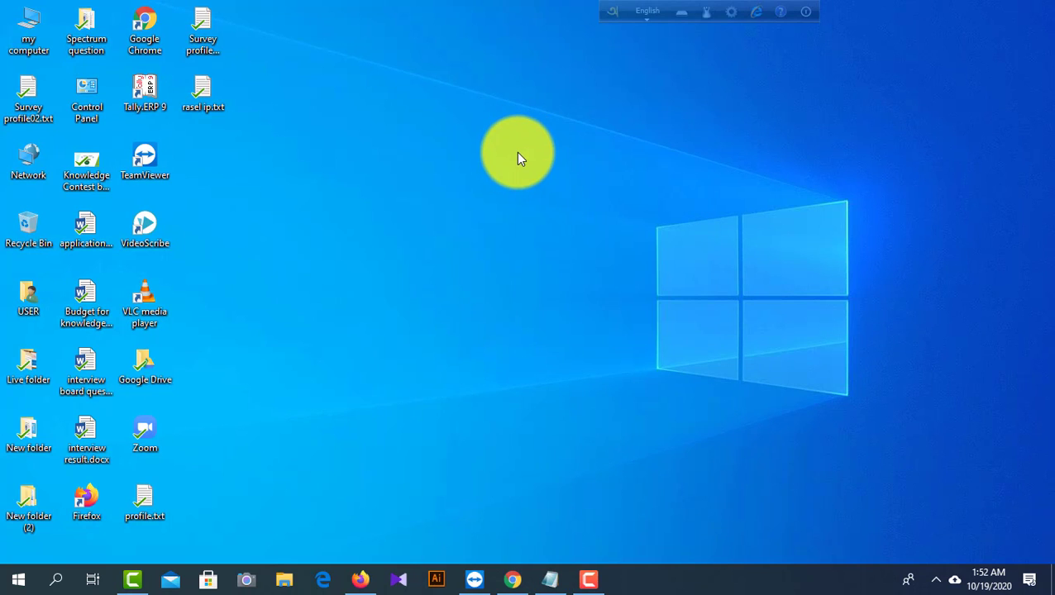
right_click(518, 153)
click(567, 199)
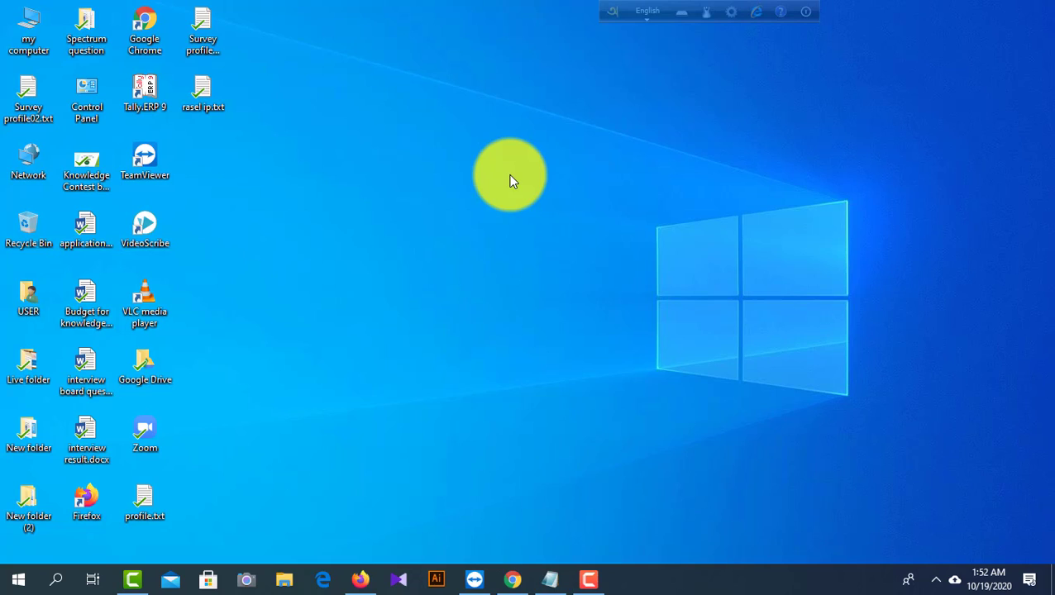
right_click(528, 124)
click(578, 168)
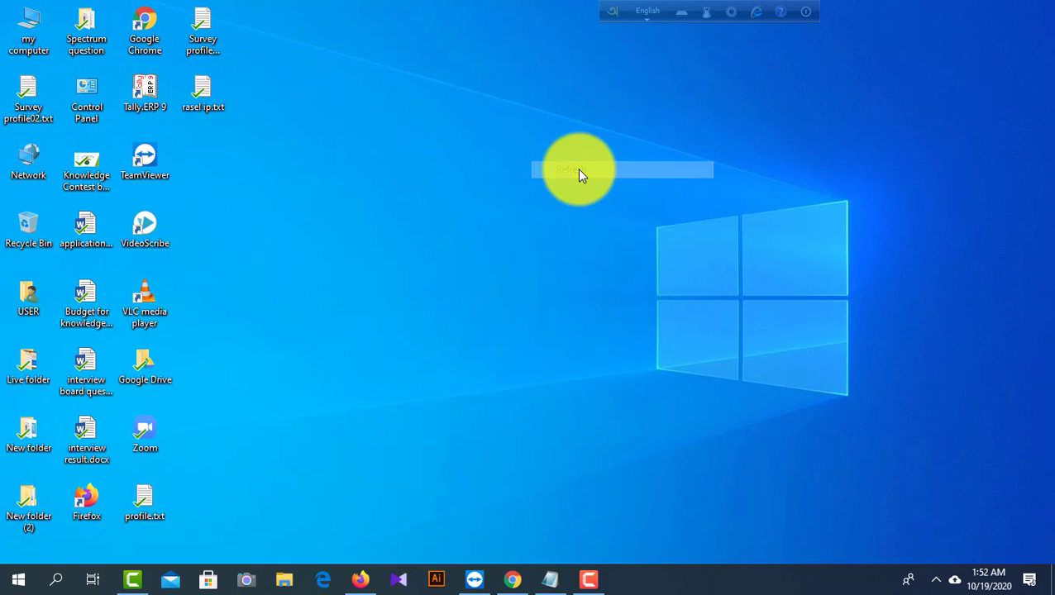
right_click(510, 159)
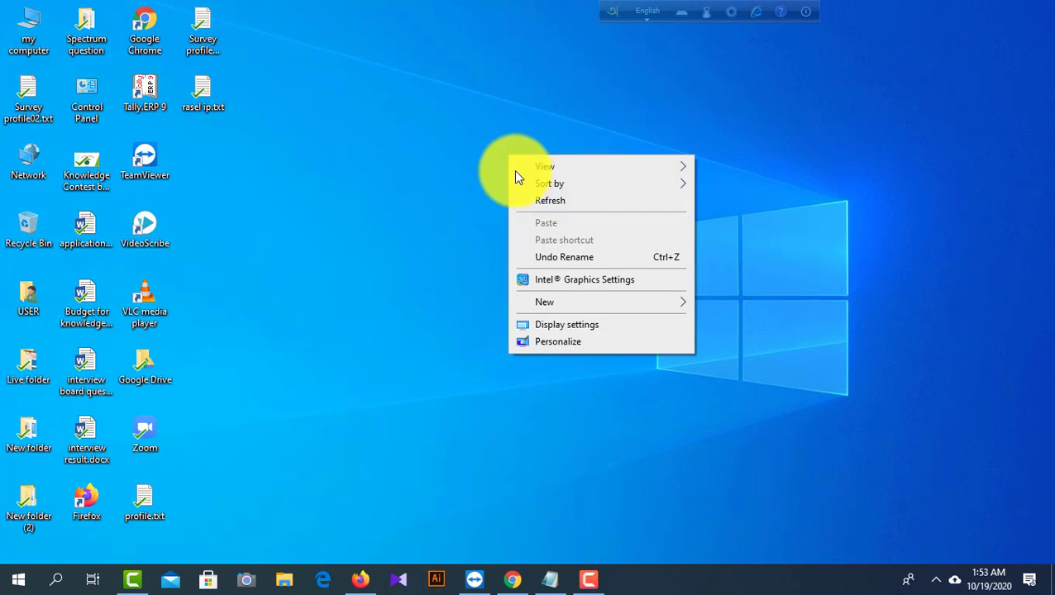
click(565, 203)
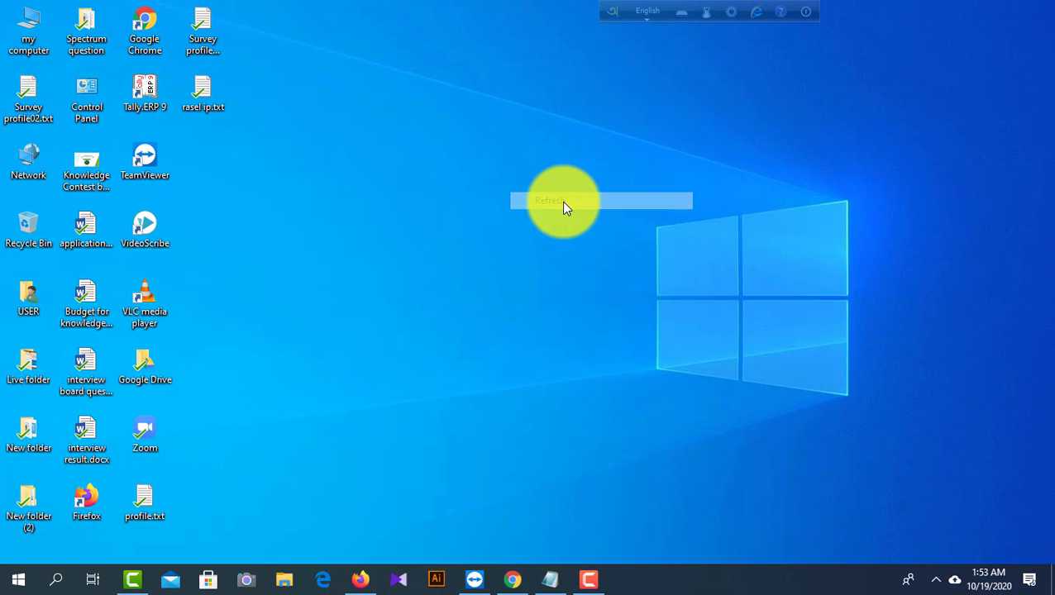
right_click(469, 153)
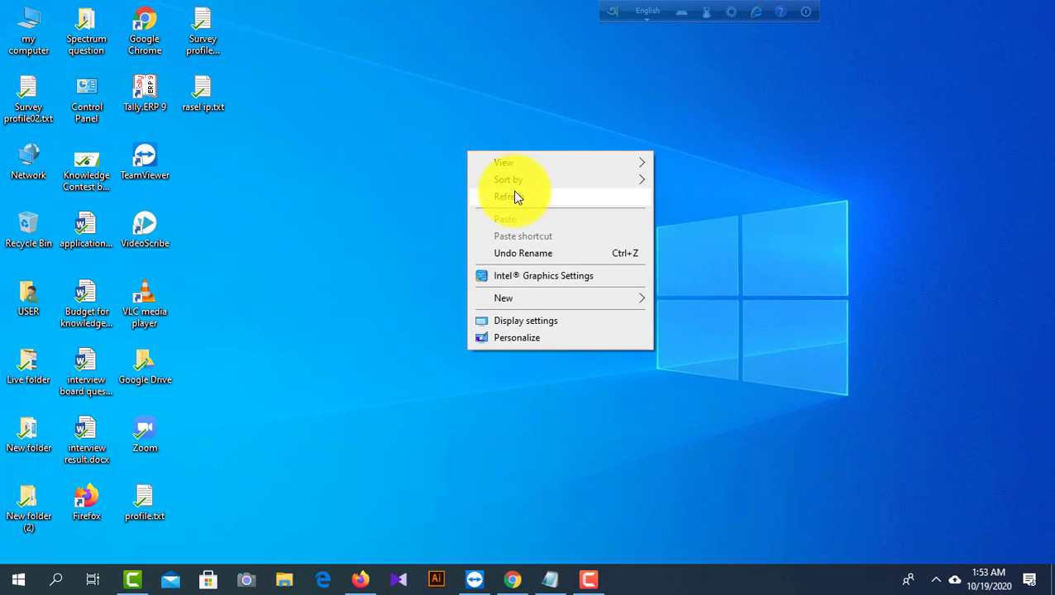
click(517, 196)
right_click(481, 133)
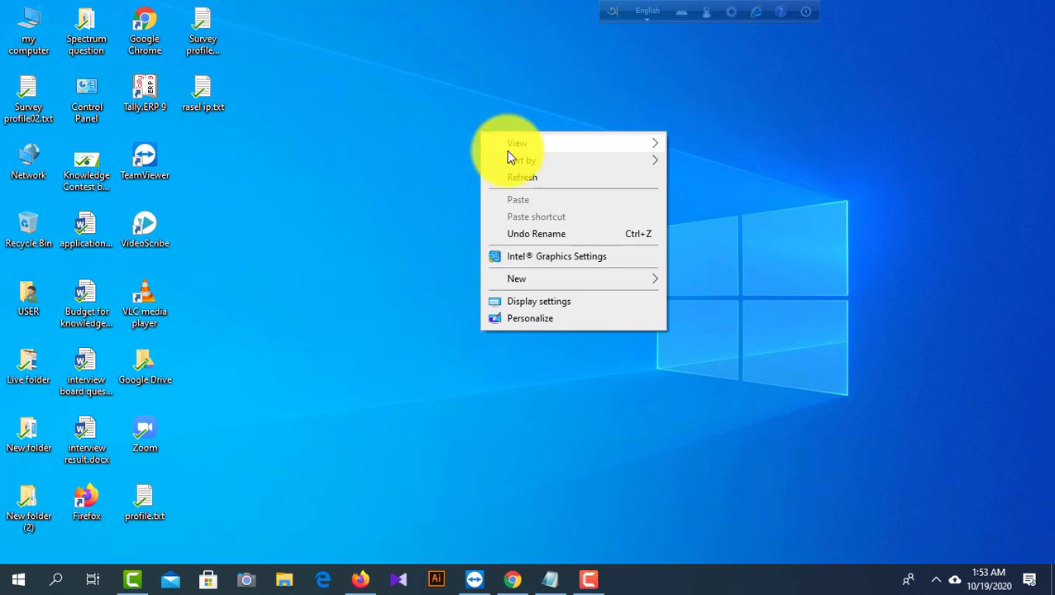
click(527, 179)
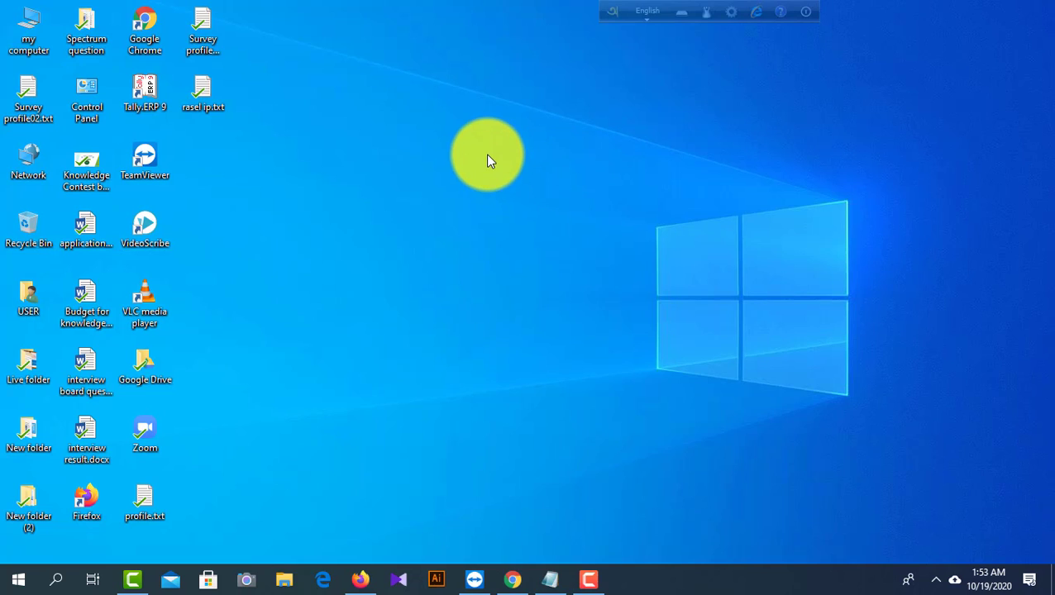
right_click(487, 155)
click(526, 199)
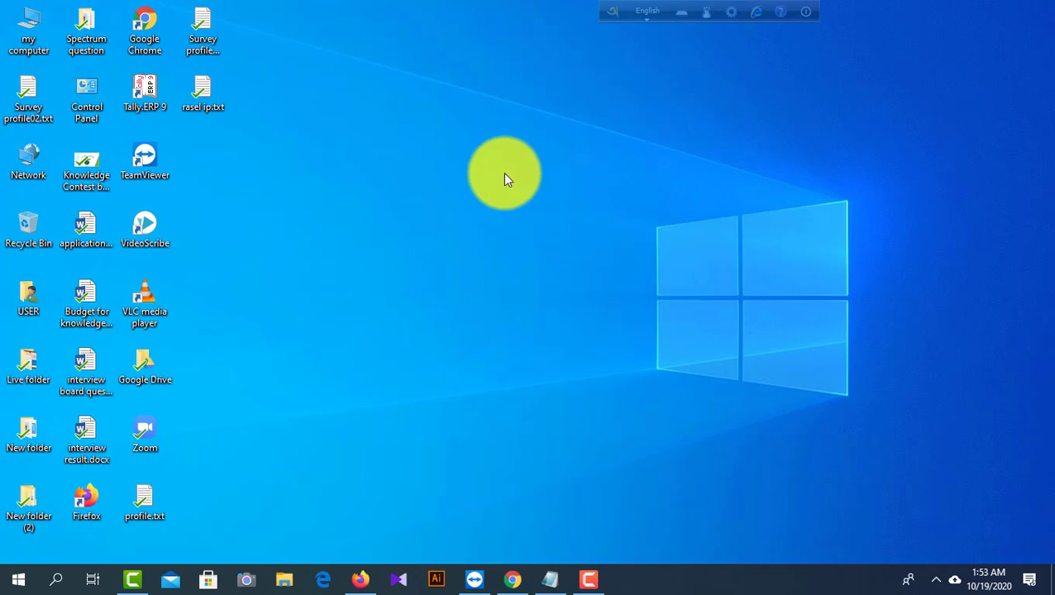
right_click(489, 155)
click(536, 195)
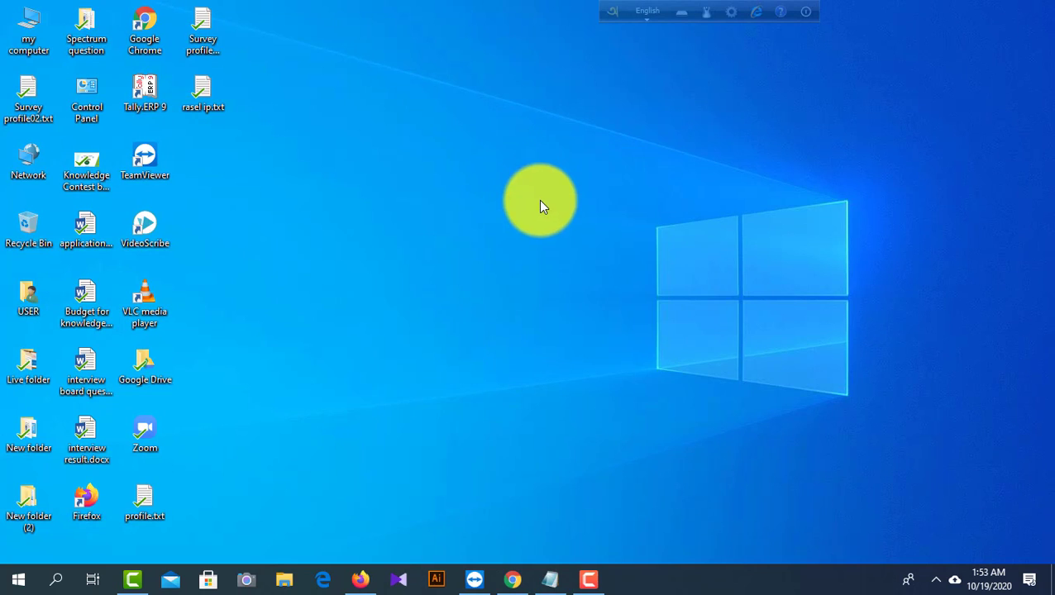
- Review the proxy's IP address, port, username and password in the open Notepad file, and return to the desktop
click(550, 581)
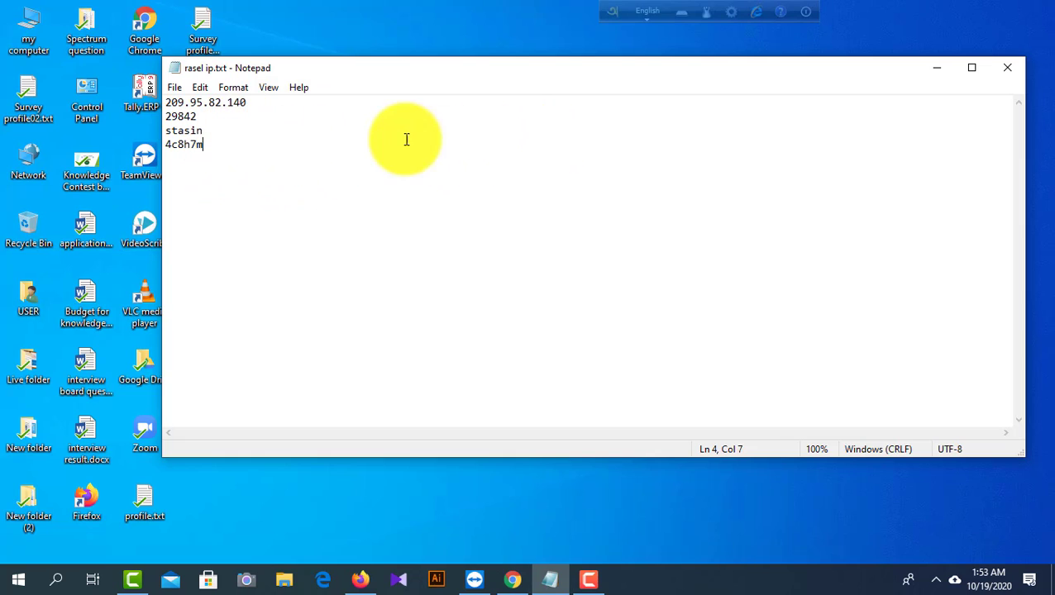
click(935, 71)
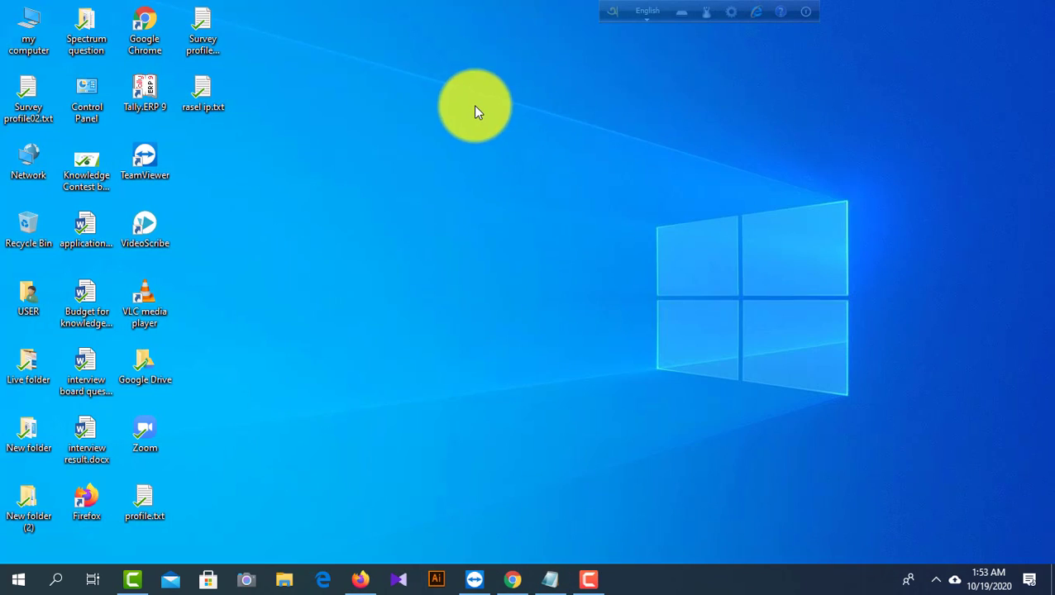
right_click(476, 108)
click(543, 151)
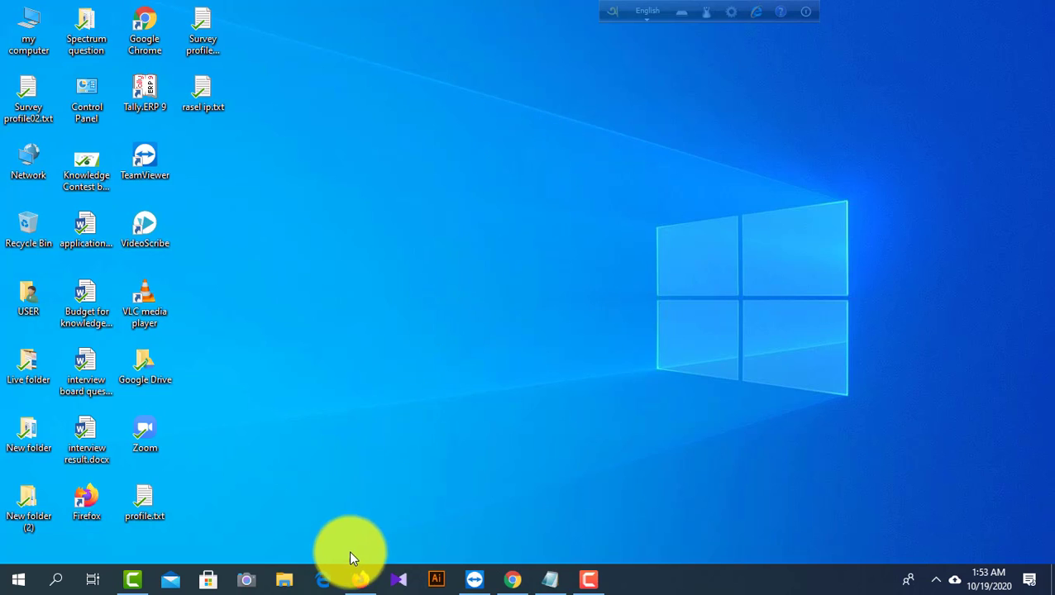
- Switch to Firefox and search the web for "proxy toggle"
click(360, 579)
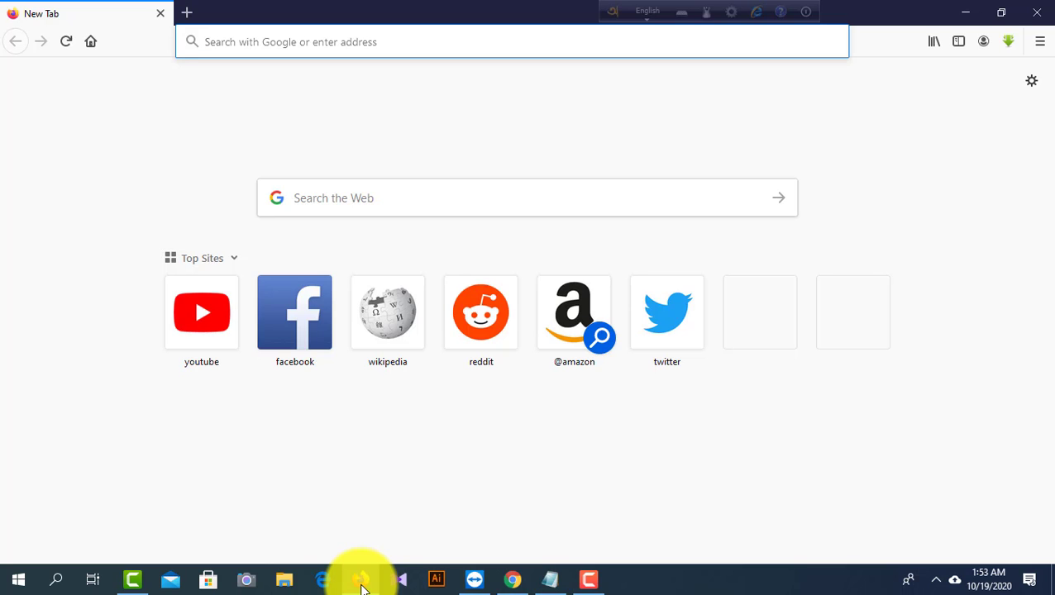
click(256, 51)
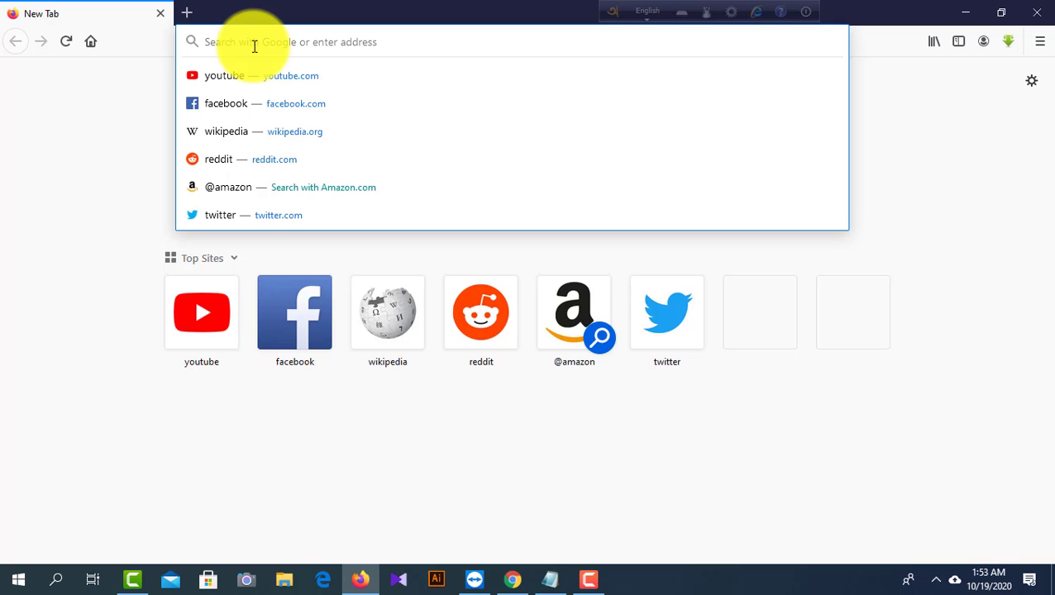
text(r)
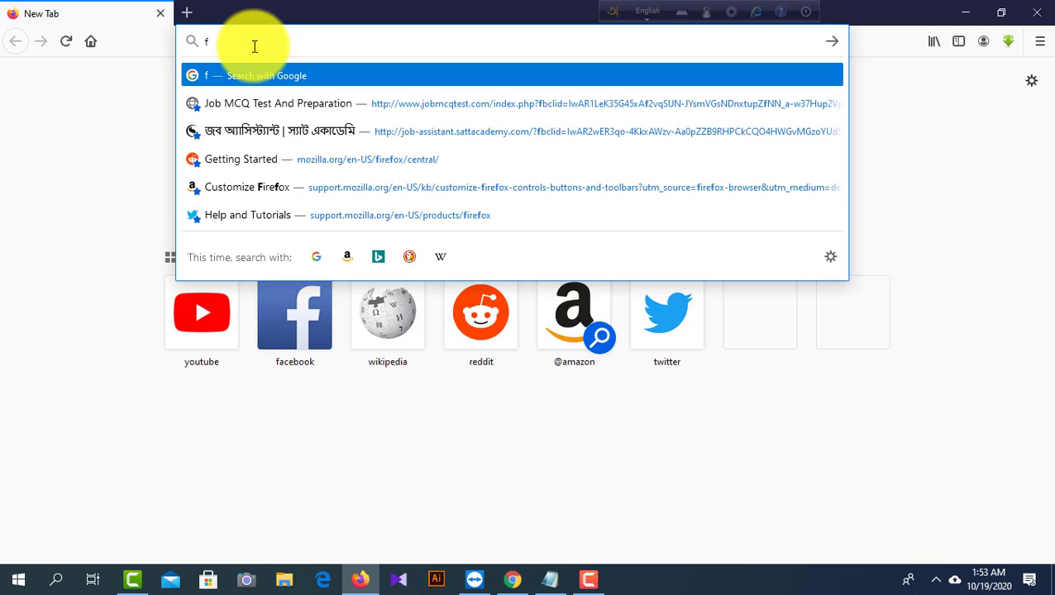
key(BackSpace)
text(prox)
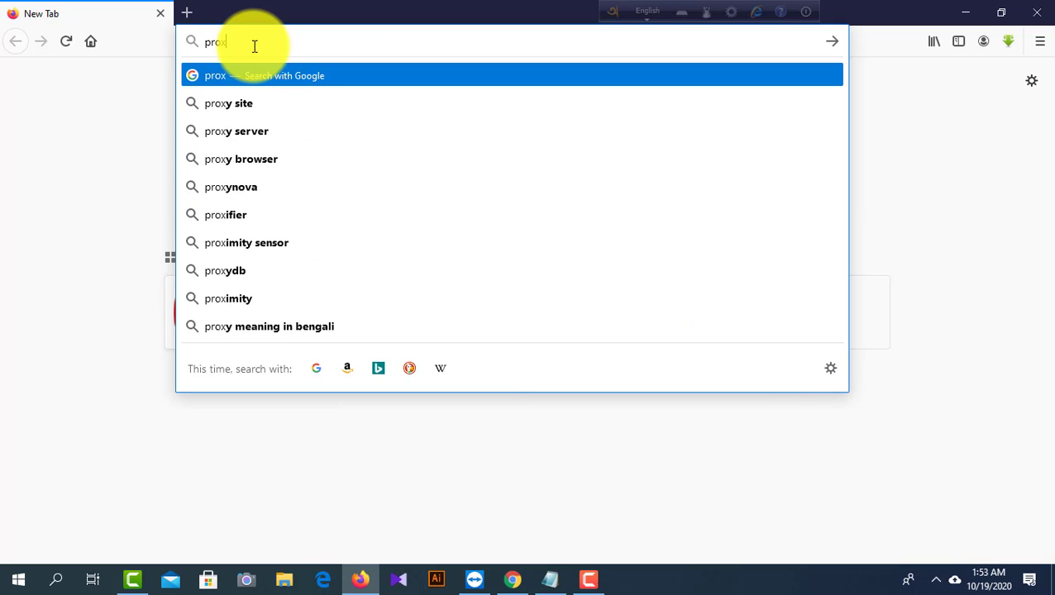
text(y togl)
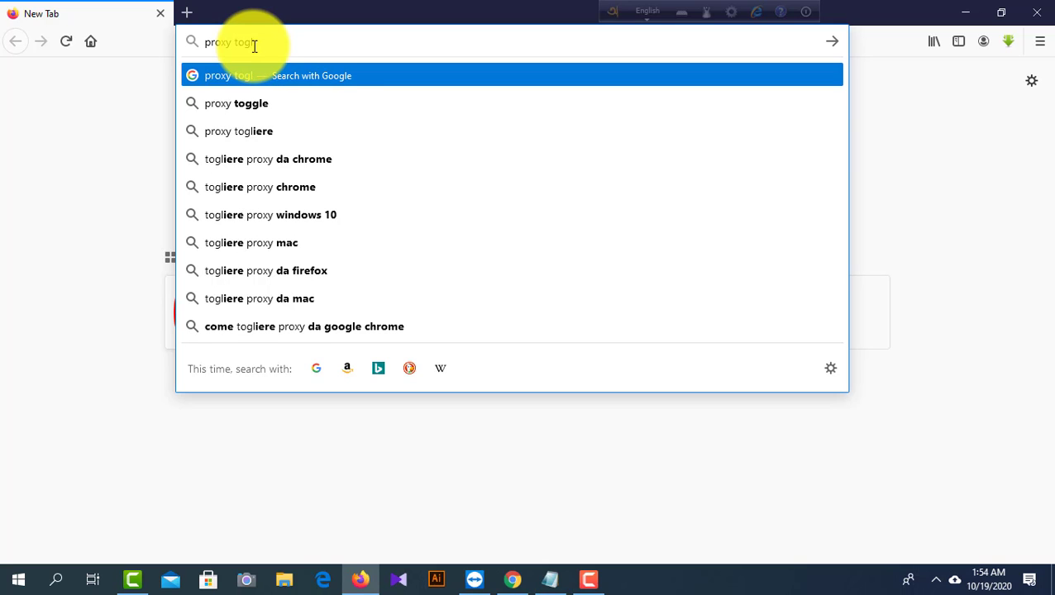
key(BackSpace)
text(gle)
key(Return)
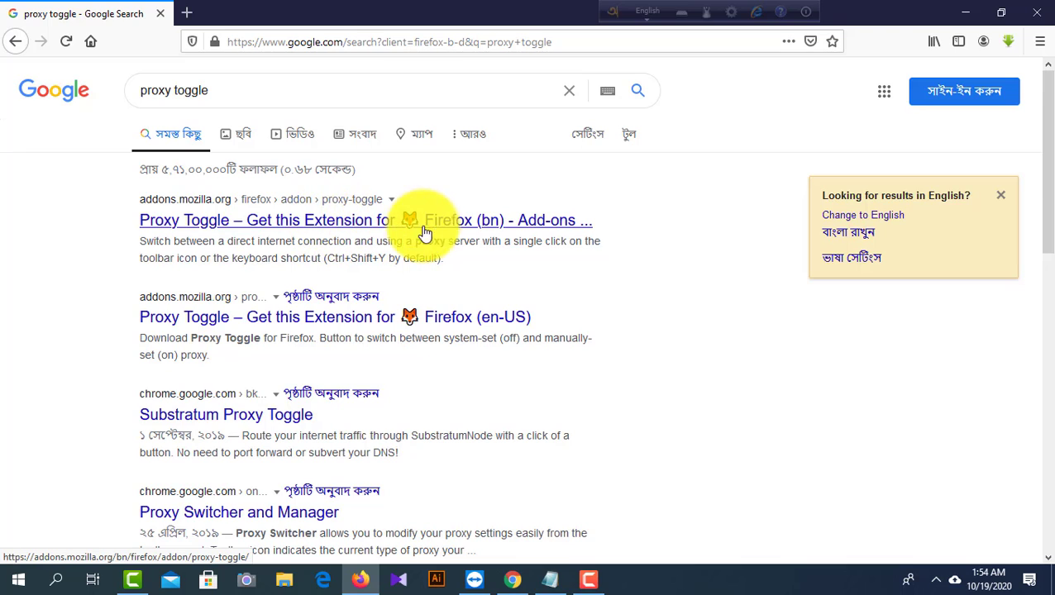
- Install the Proxy Toggle extension from its Firefox Add-ons page and allow it to run in Private Windows
click(469, 228)
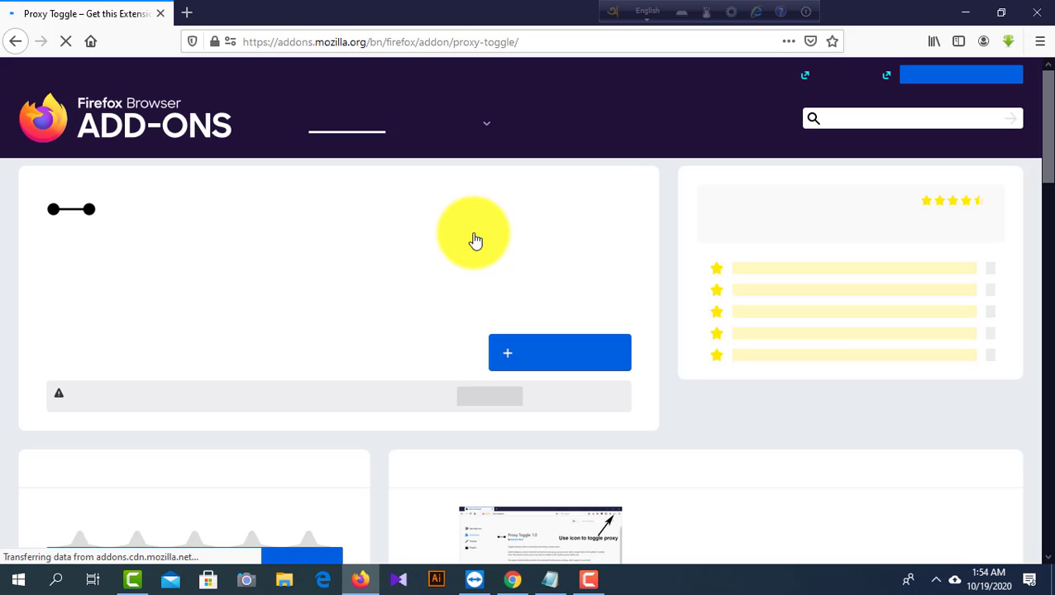
click(578, 364)
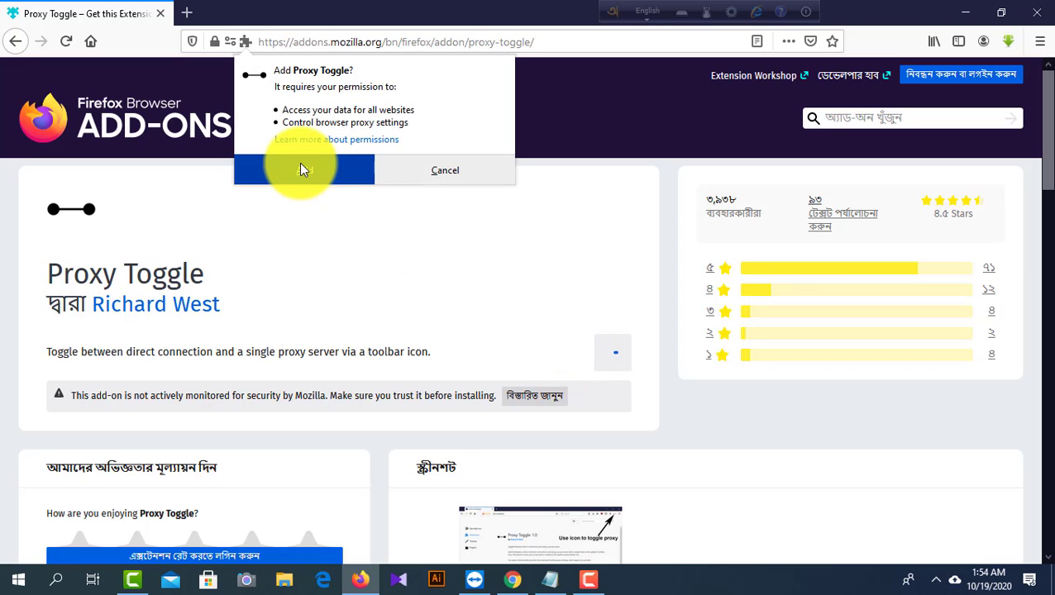
click(302, 166)
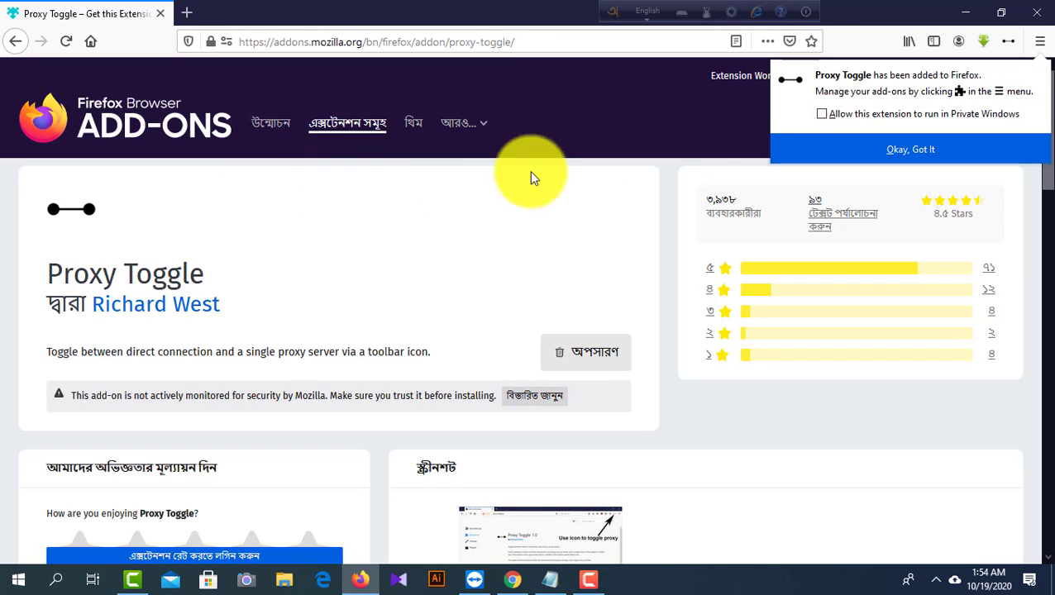
click(829, 116)
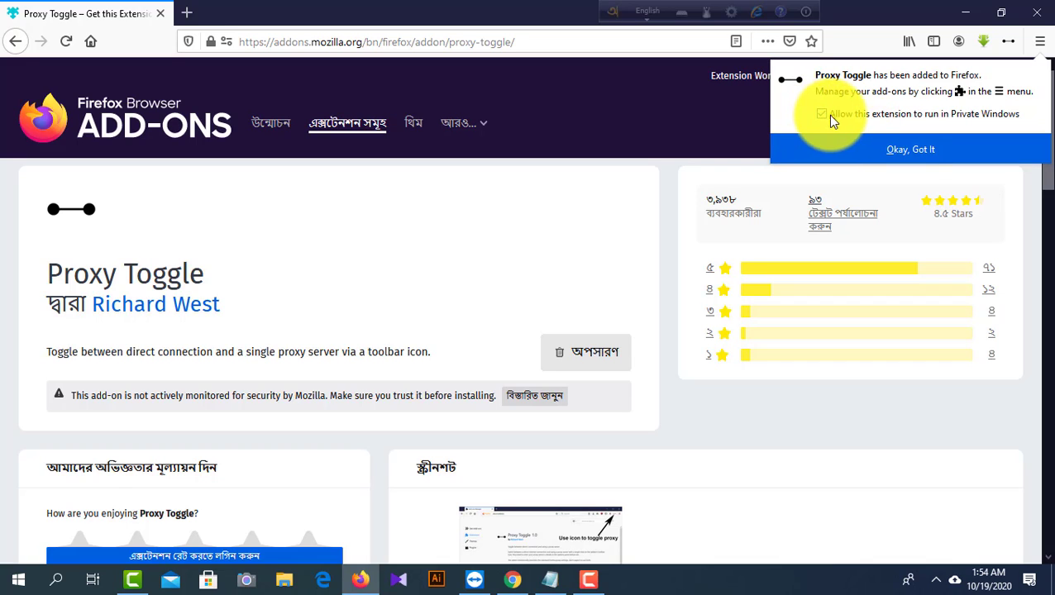
click(903, 150)
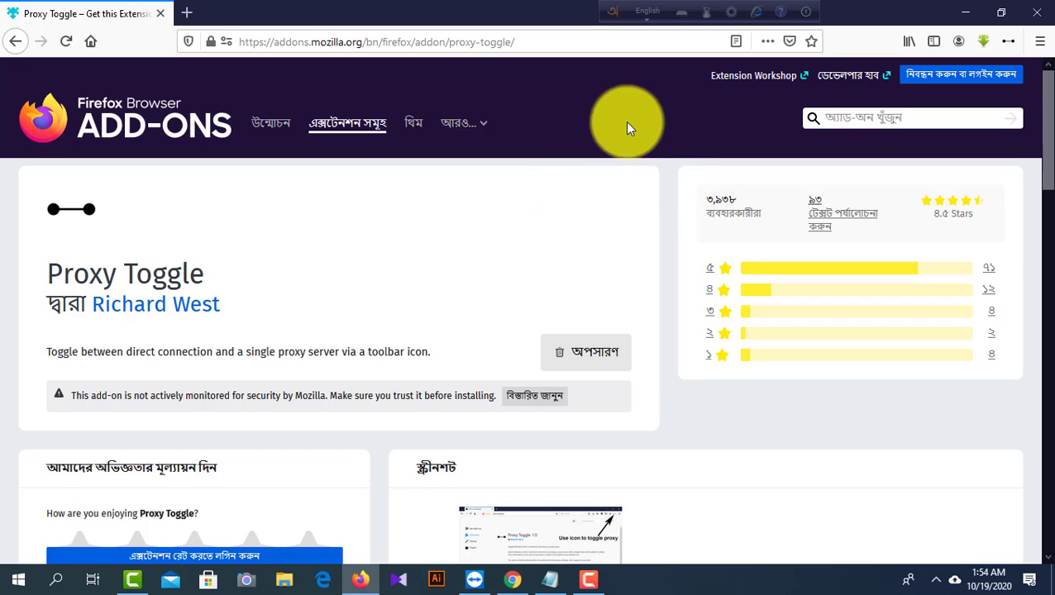
- Open a new browser tab and toggle the Proxy Toggle connection off and back on
click(186, 13)
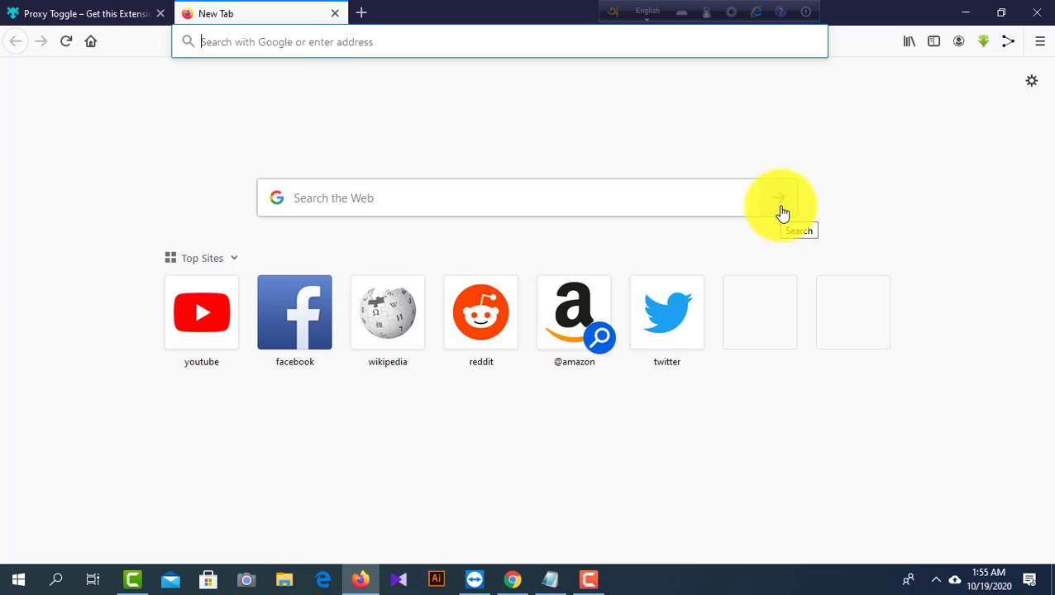
click(1009, 48)
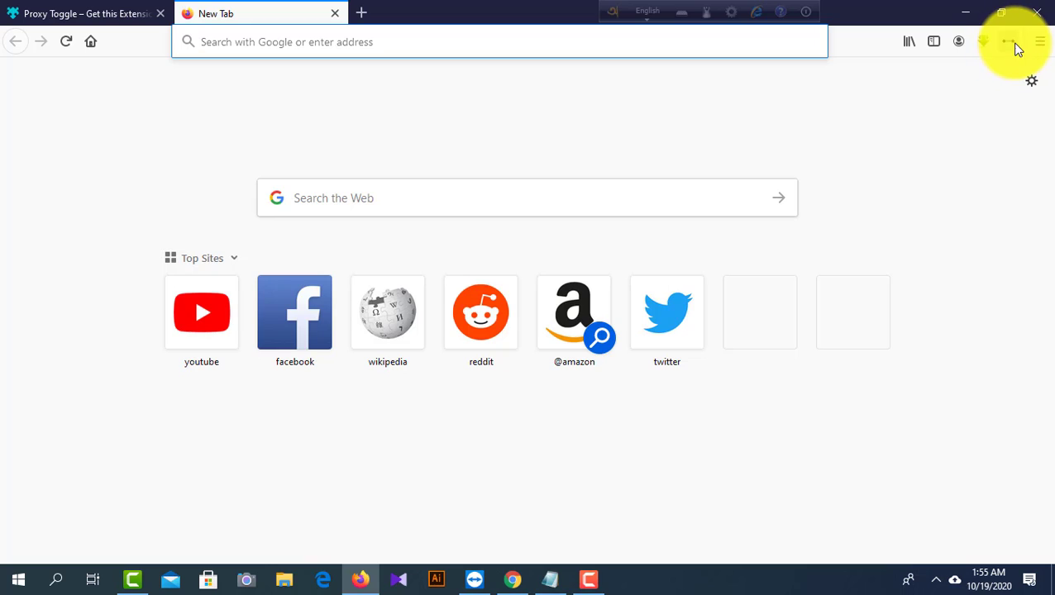
click(1015, 46)
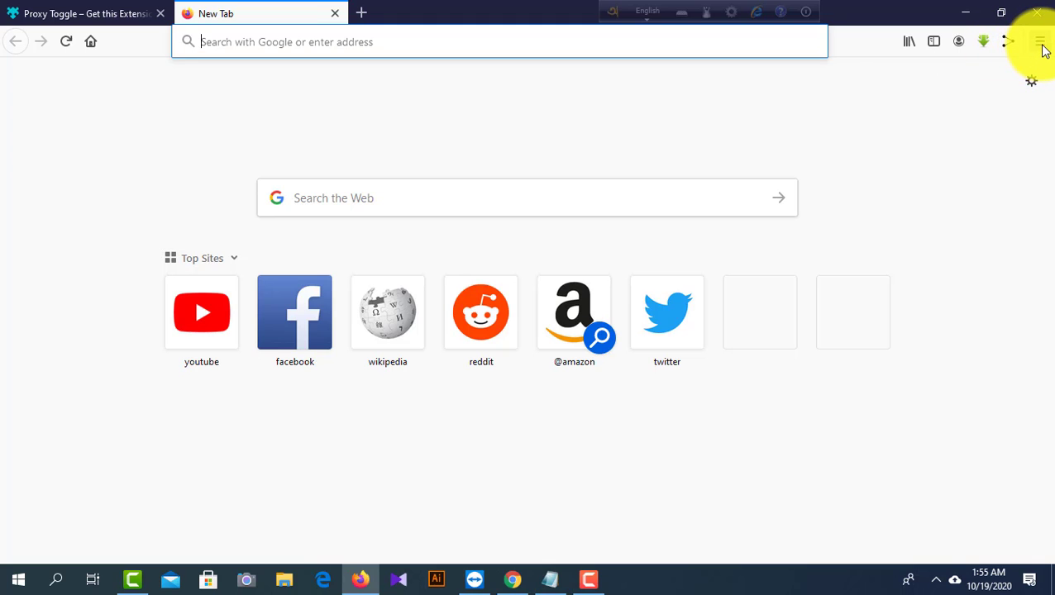
- Open the Proxy Toggle extension's proxy configuration options in the Add-ons Manager, with the Port field active
click(1040, 41)
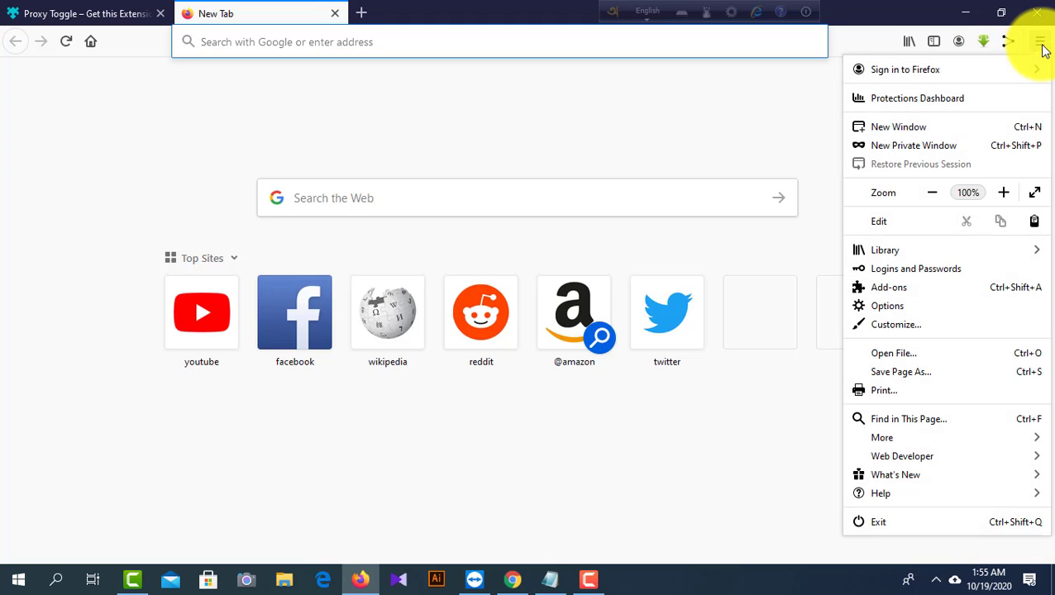
click(914, 289)
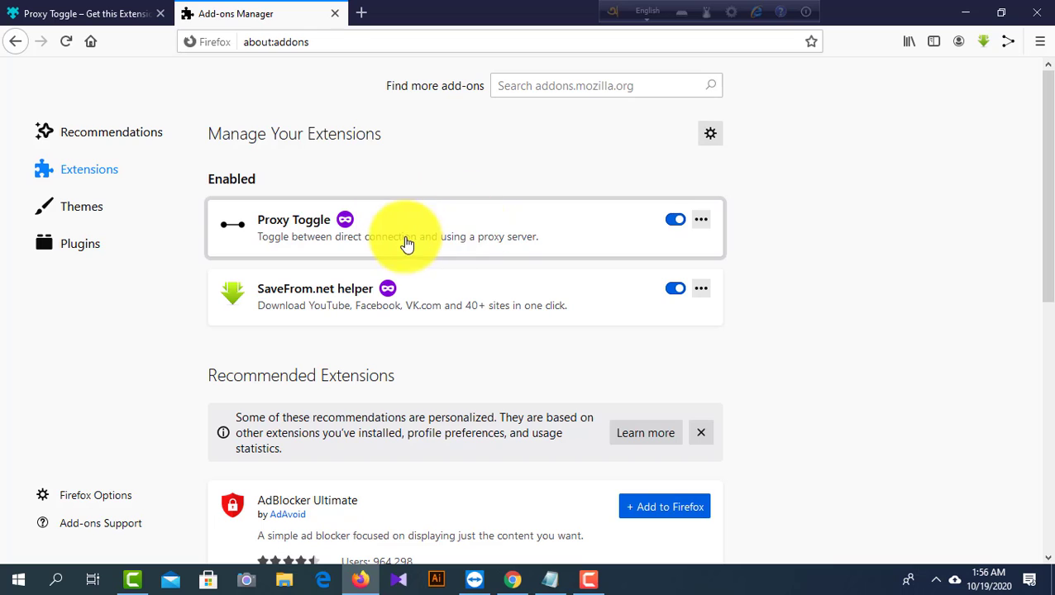
click(701, 221)
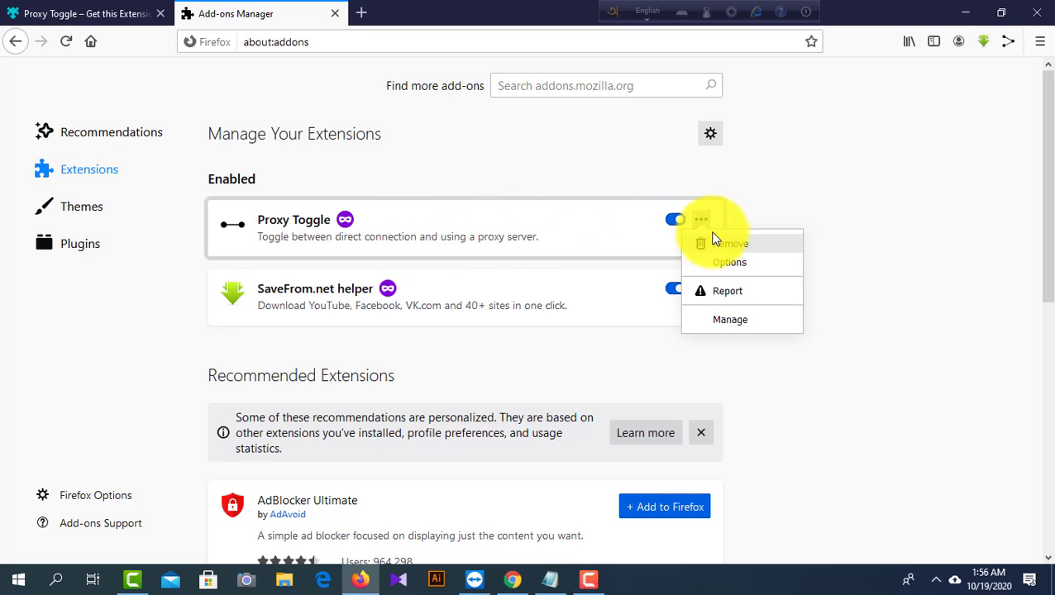
click(739, 321)
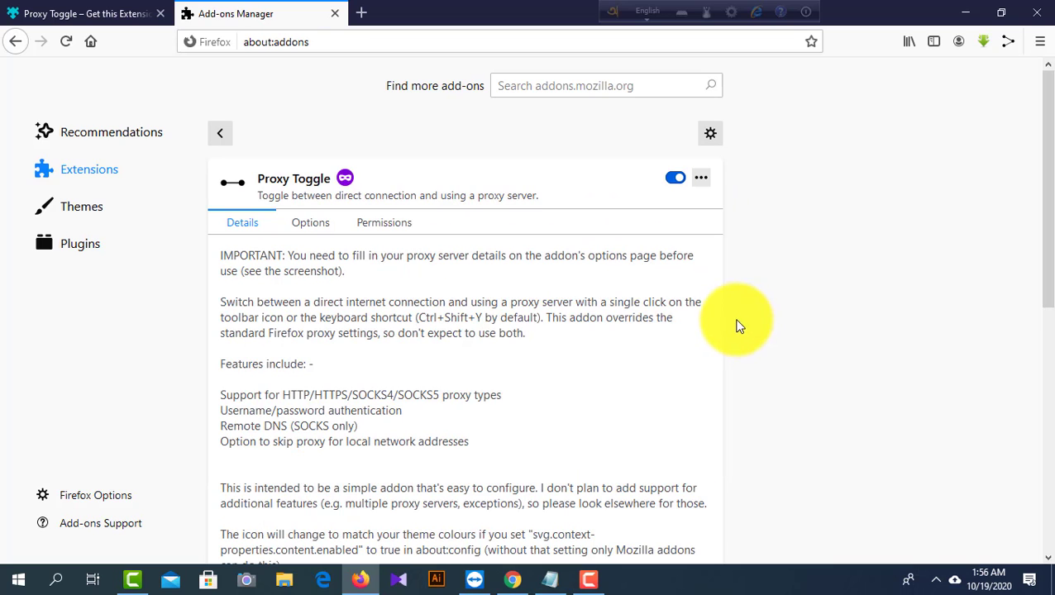
click(312, 233)
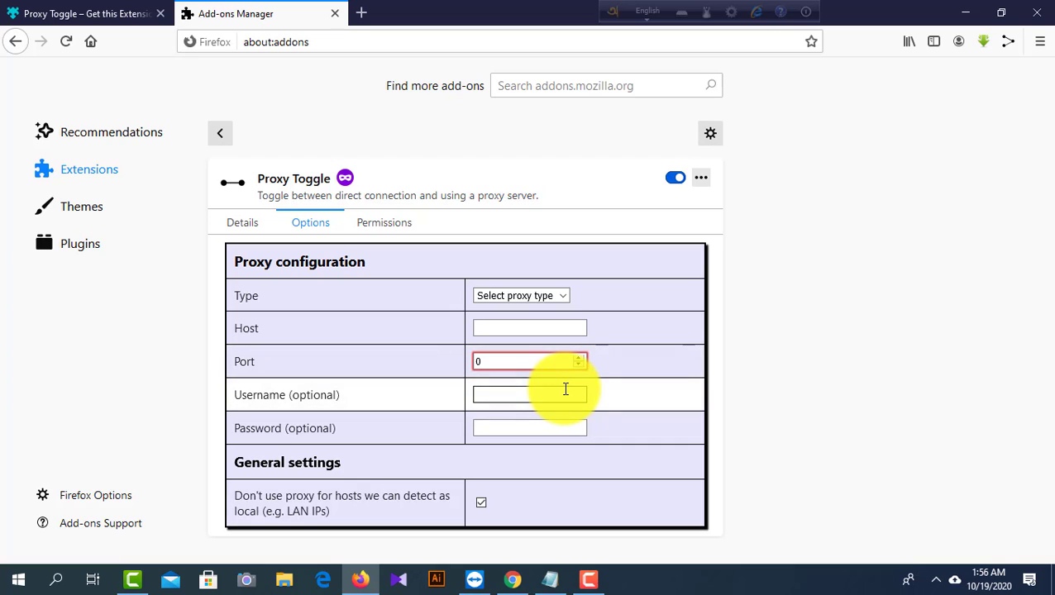
click(558, 365)
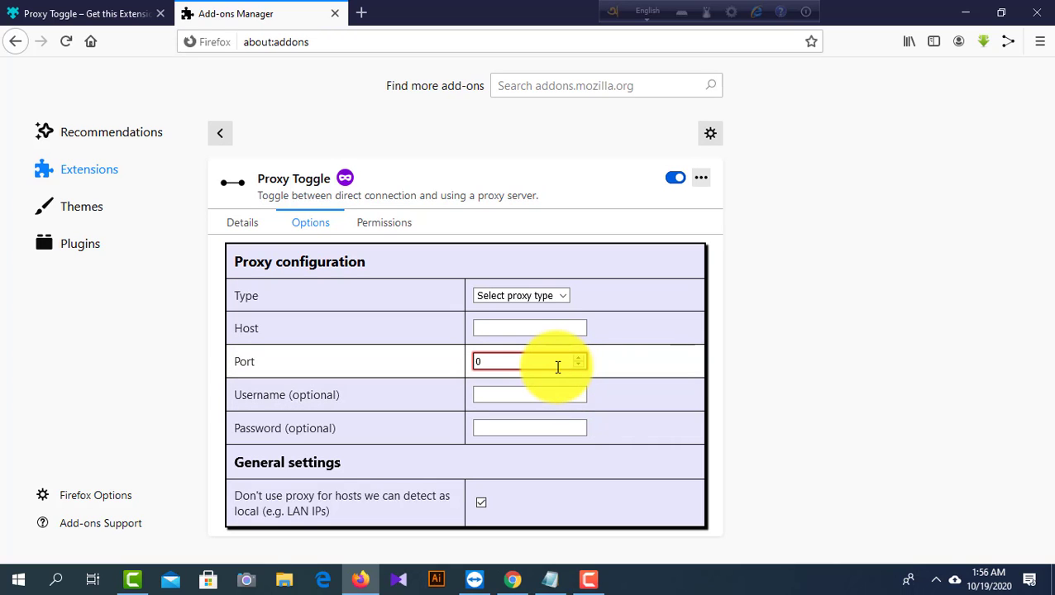
- Review the proxy details in the Notepad file and set the Proxy Toggle proxy type to HTTP in Firefox
click(550, 579)
drag(225, 157, 150, 117)
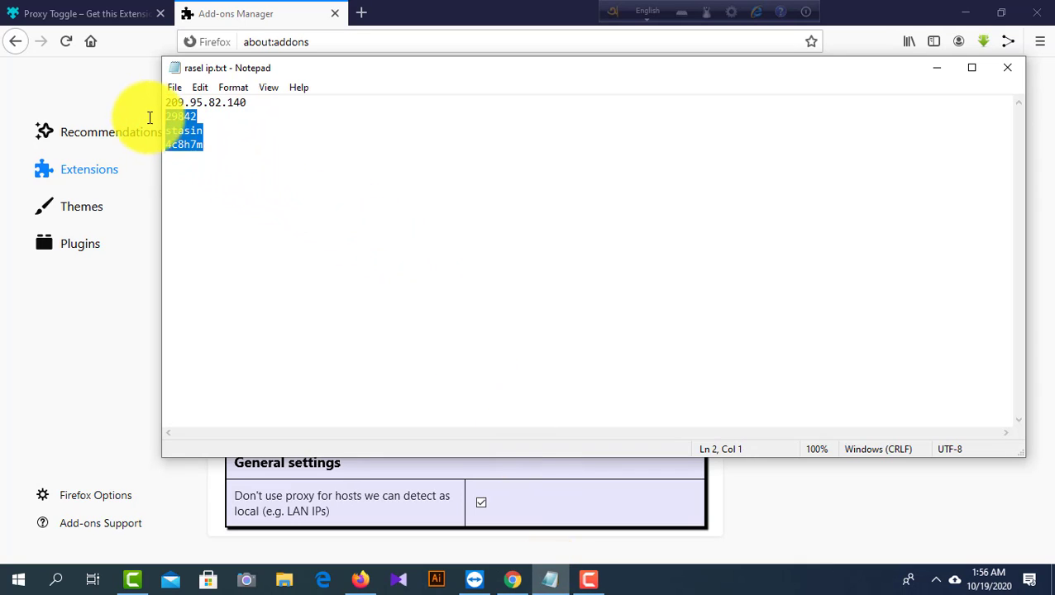
click(245, 161)
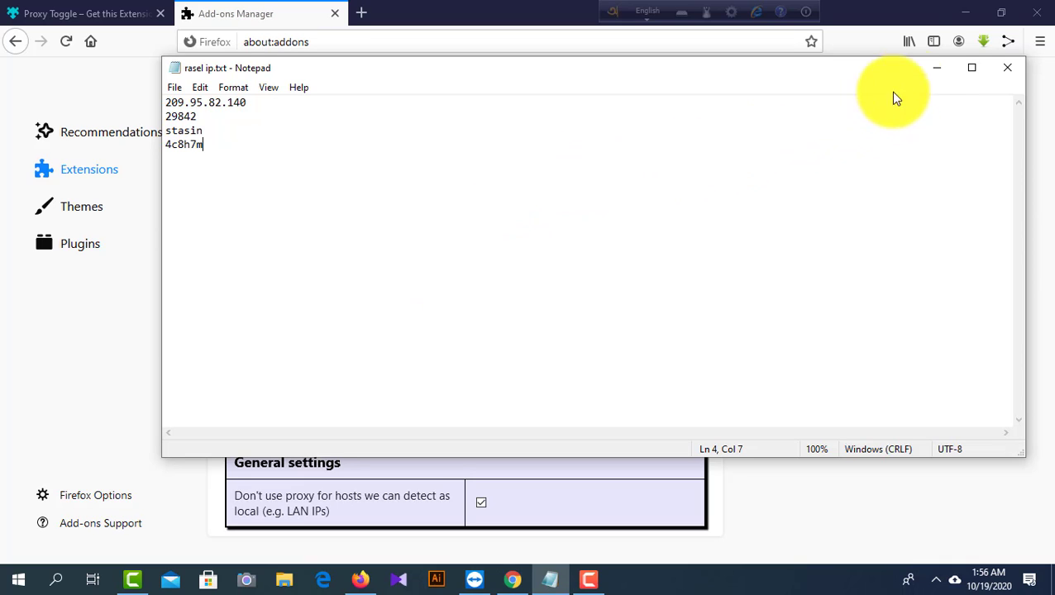
click(935, 72)
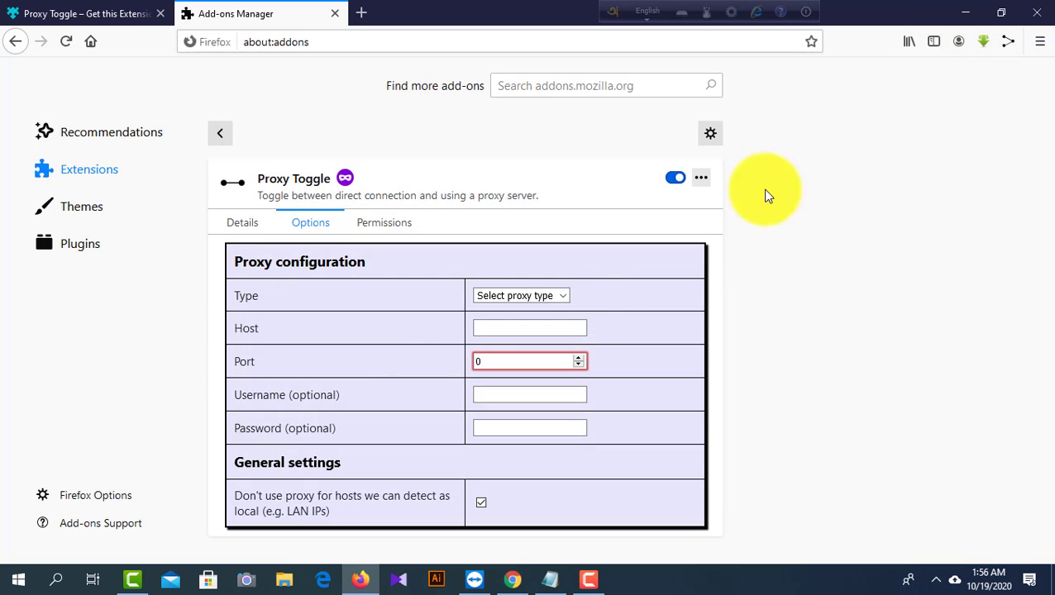
click(541, 298)
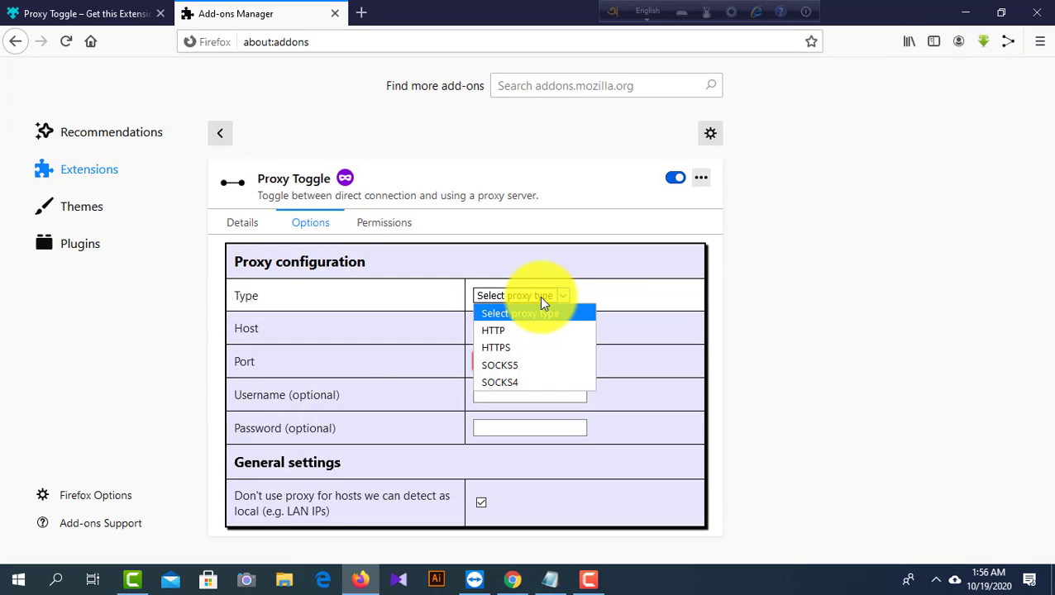
click(531, 328)
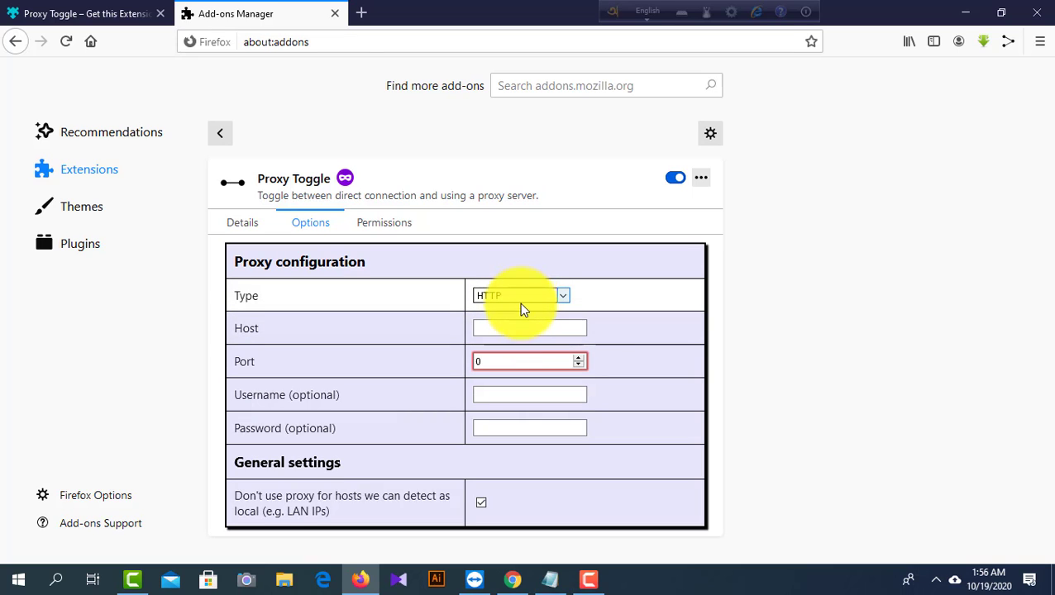
- Copy the IP address 209.95.82.140 from the Notepad file into the Host field of the Proxy Toggle configuration
click(511, 331)
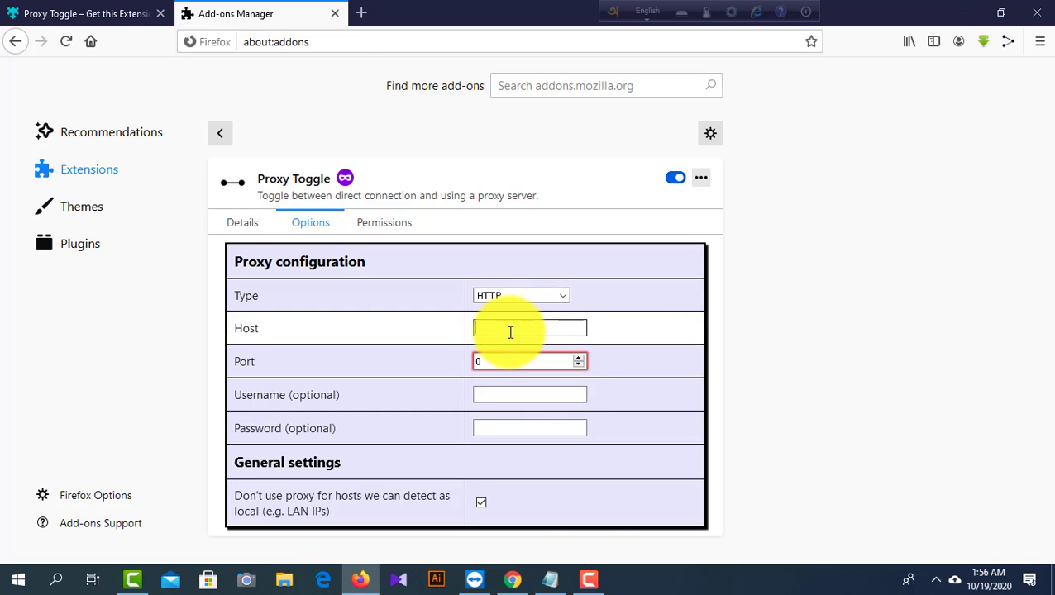
click(550, 579)
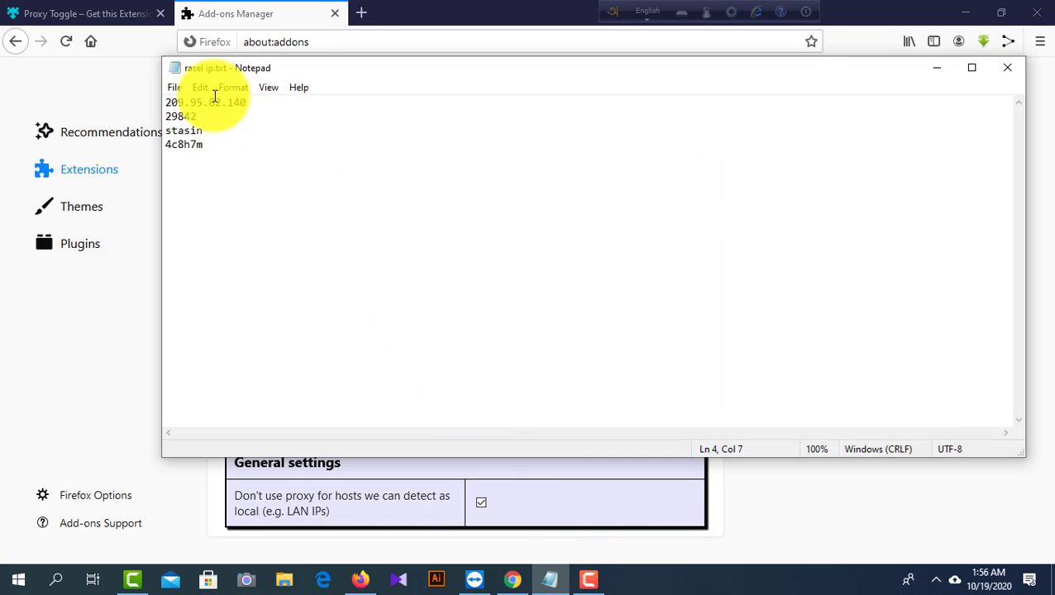
drag(246, 102, 168, 104)
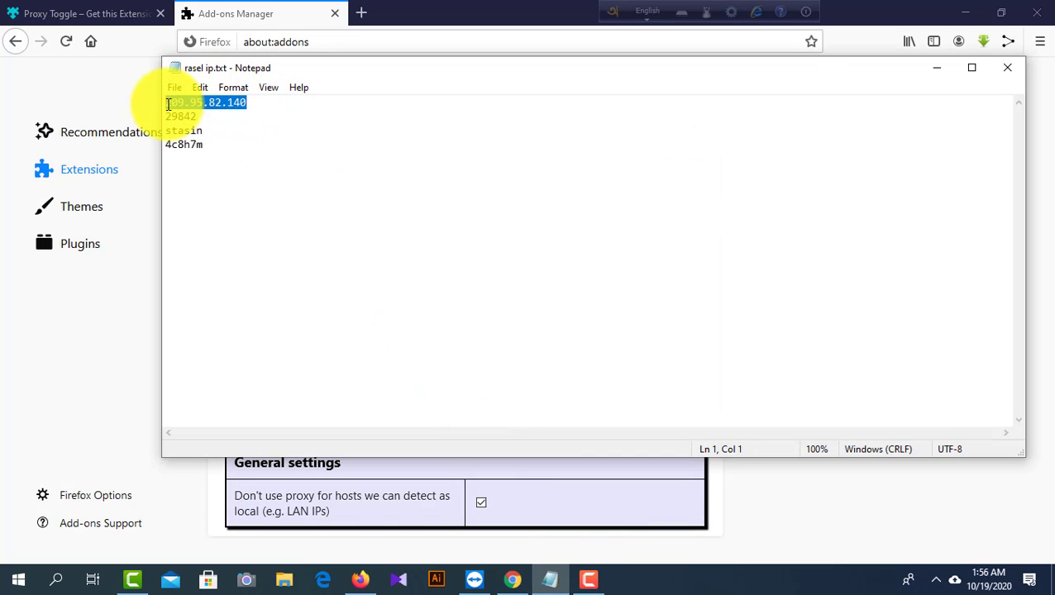
right_click(184, 102)
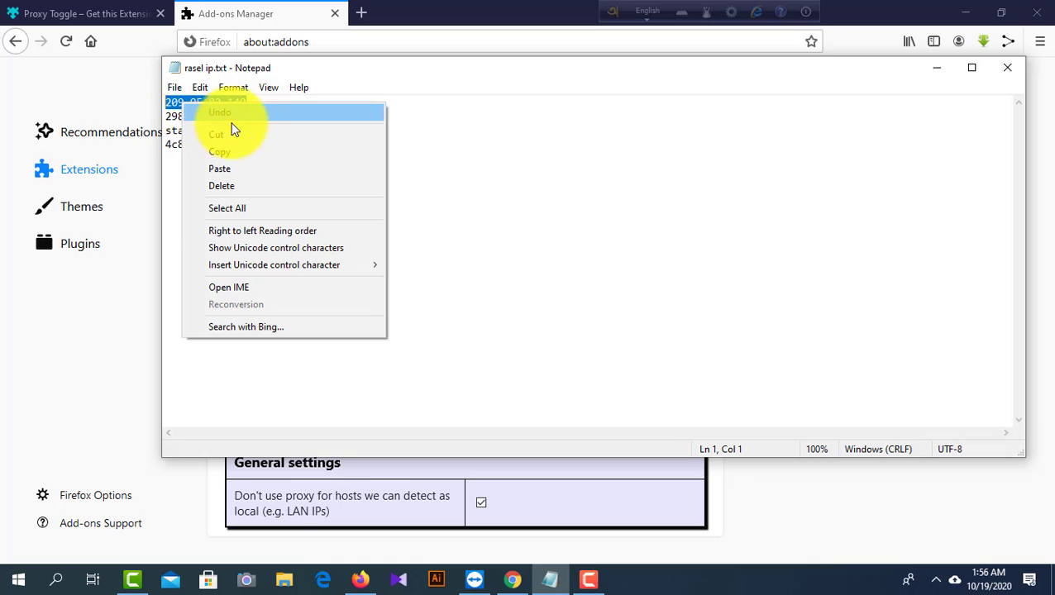
click(244, 152)
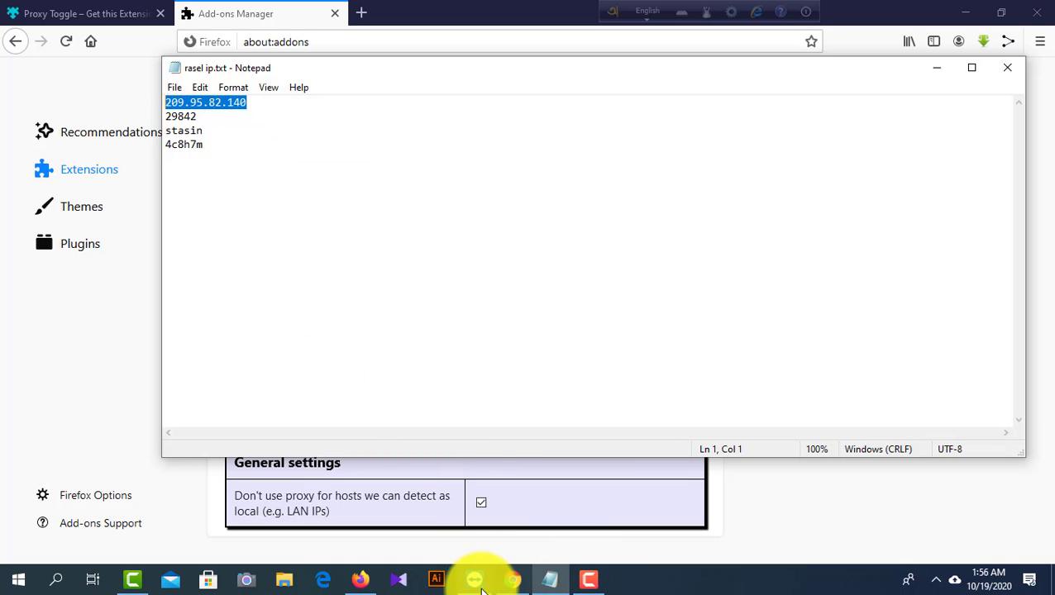
click(370, 586)
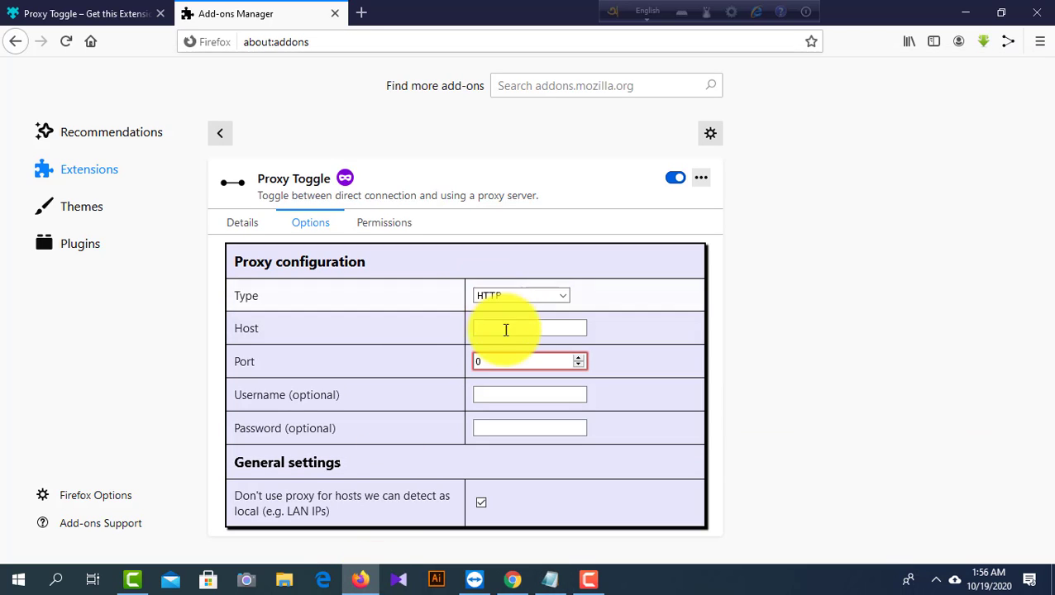
click(497, 330)
right_click(492, 329)
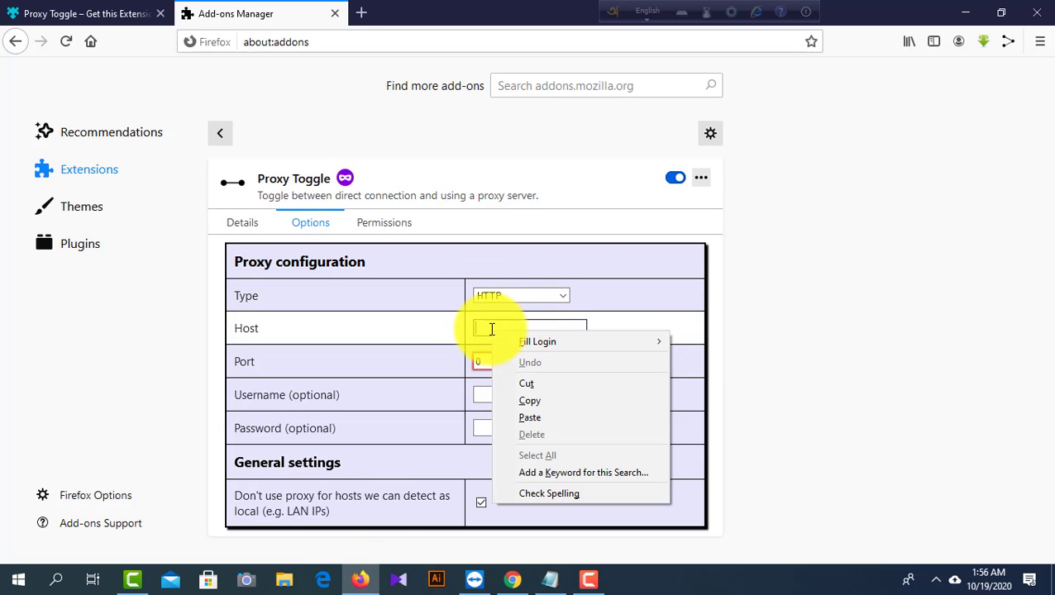
click(541, 418)
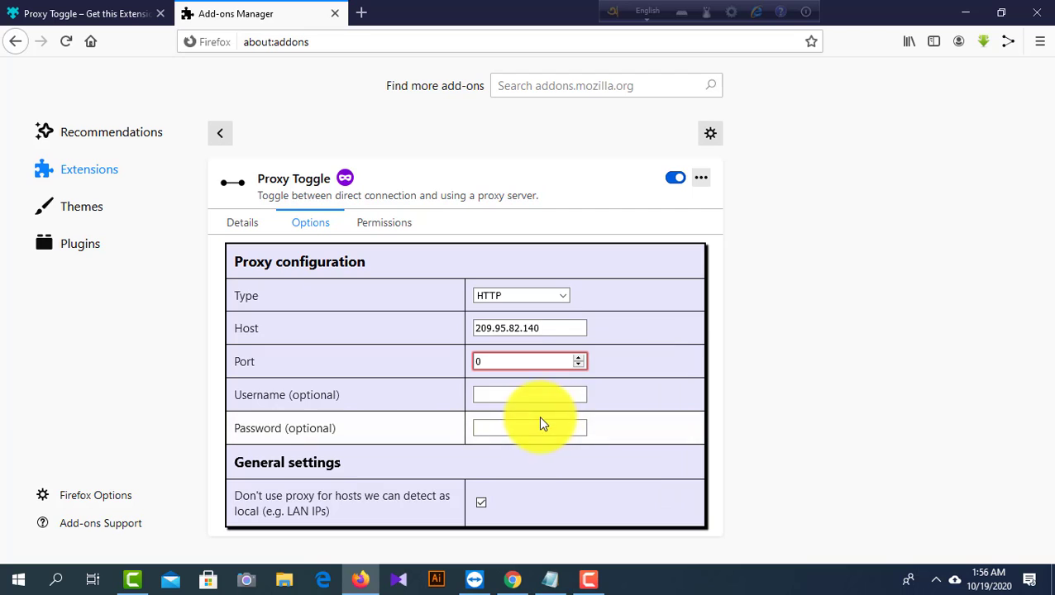
- Copy 29842 from the second line of the Notepad file and use it to replace the Port value in Firefox
click(550, 579)
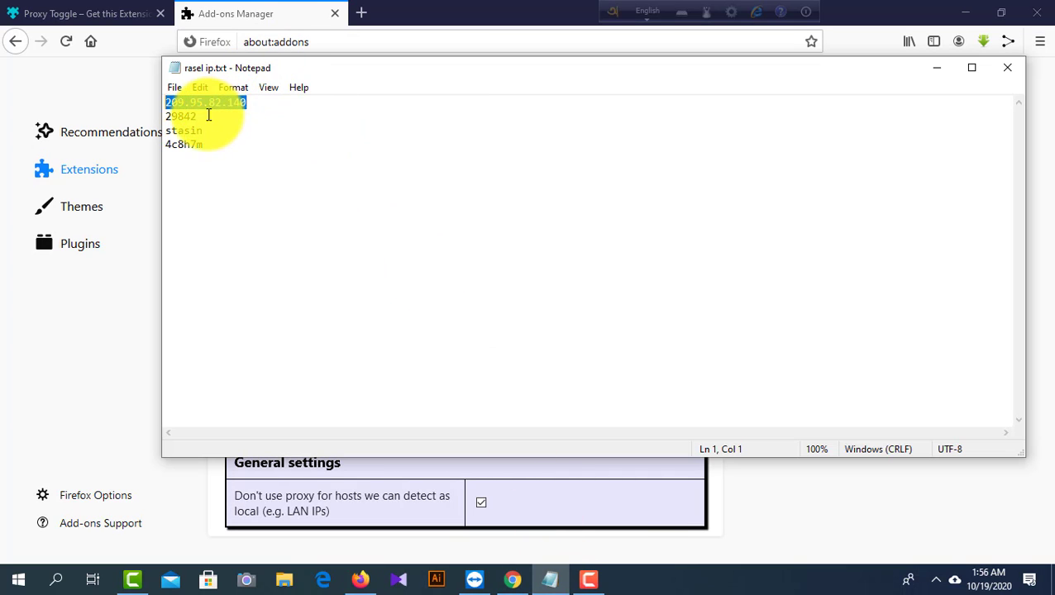
drag(202, 116, 166, 116)
right_click(179, 116)
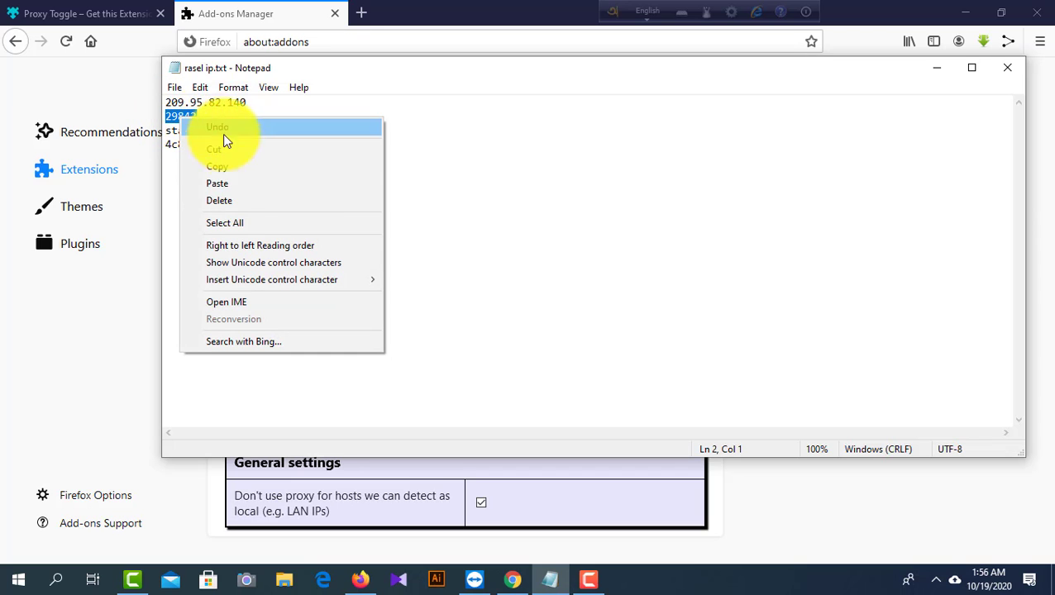
click(255, 174)
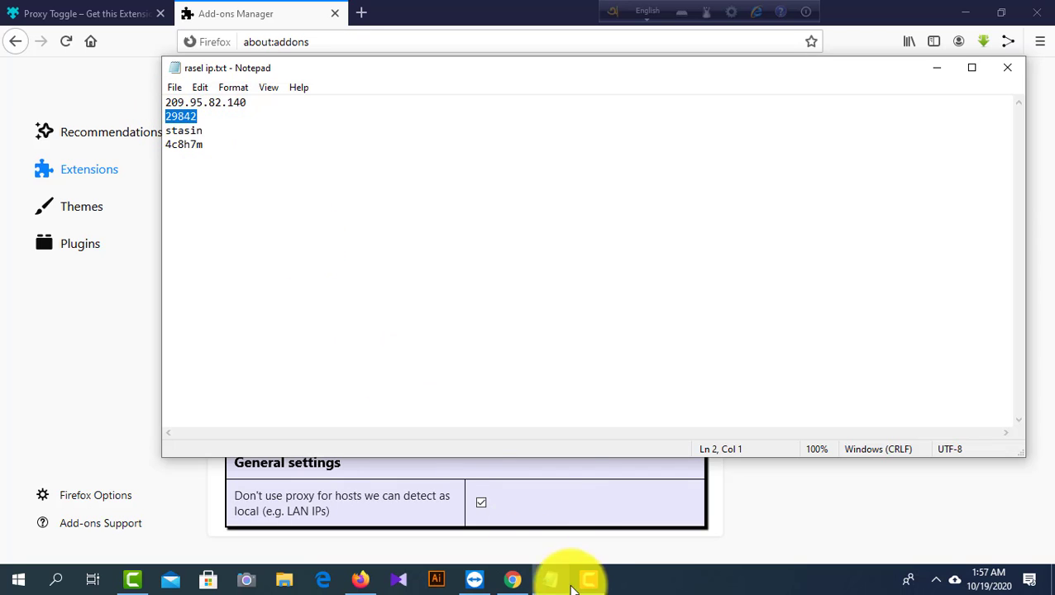
click(362, 578)
drag(505, 359, 476, 364)
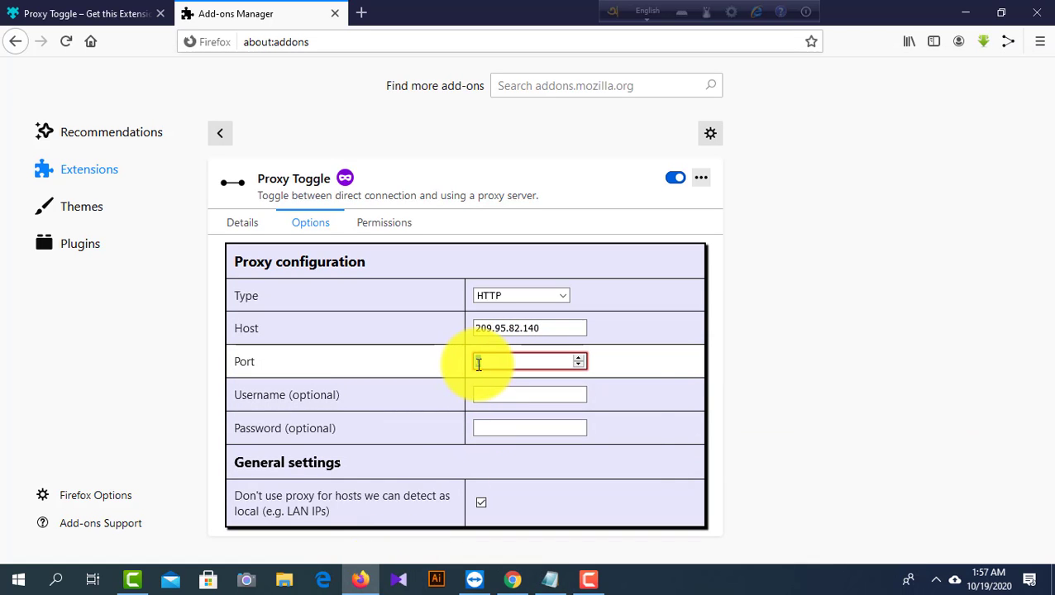
right_click(478, 364)
click(539, 457)
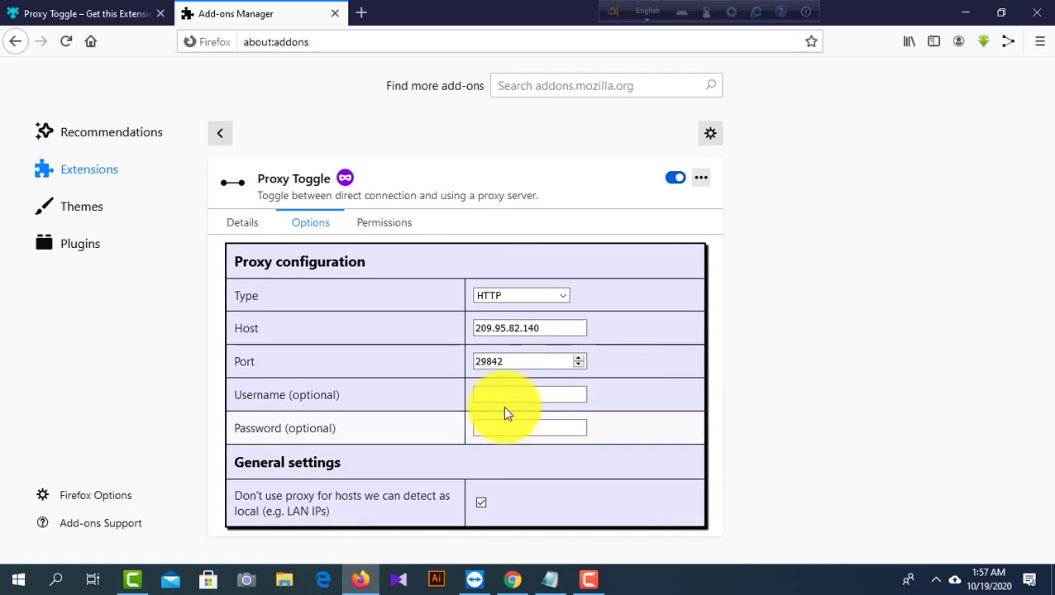
- Copy the proxy username from the third line of the Notepad file into the extension's Username field
click(550, 579)
drag(216, 132, 176, 130)
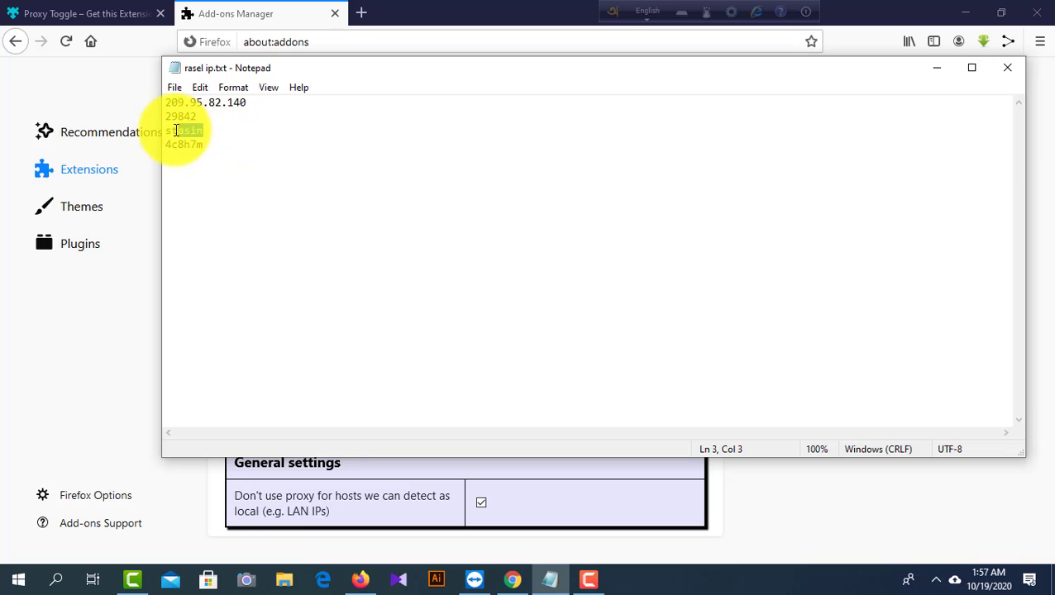
right_click(175, 130)
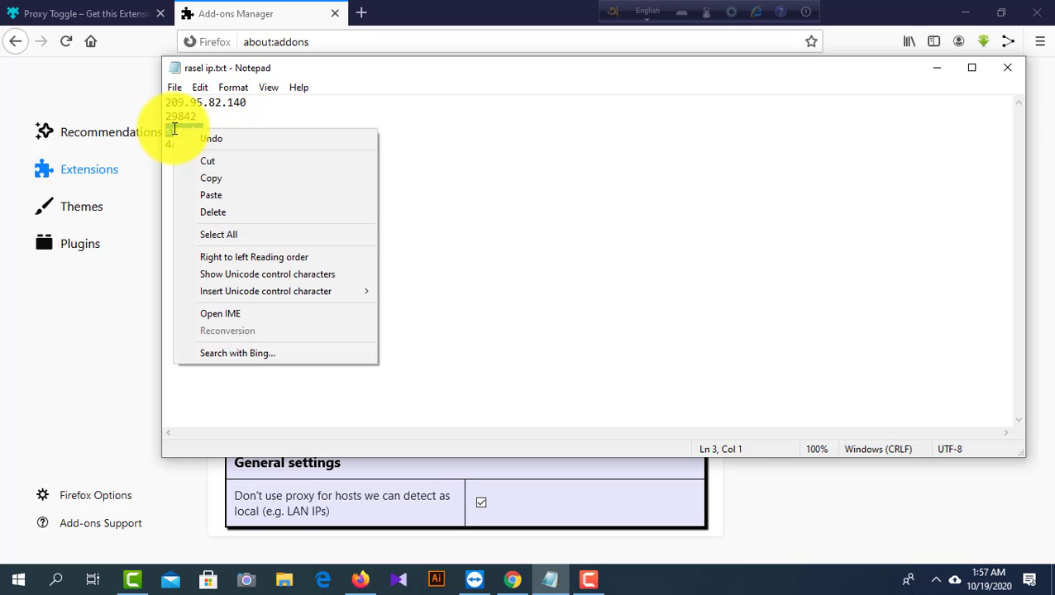
click(235, 182)
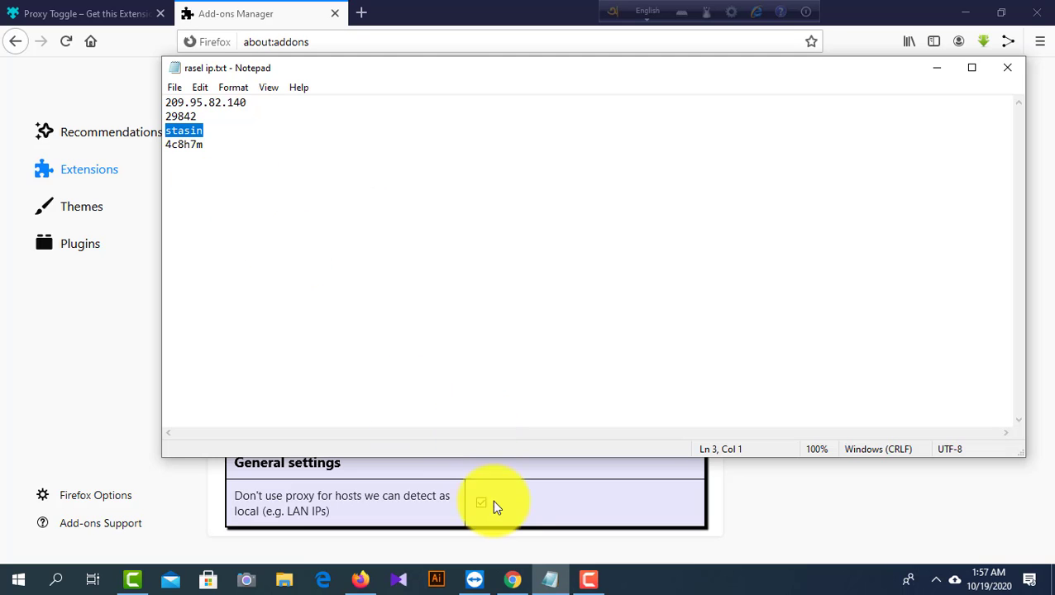
click(550, 496)
click(502, 396)
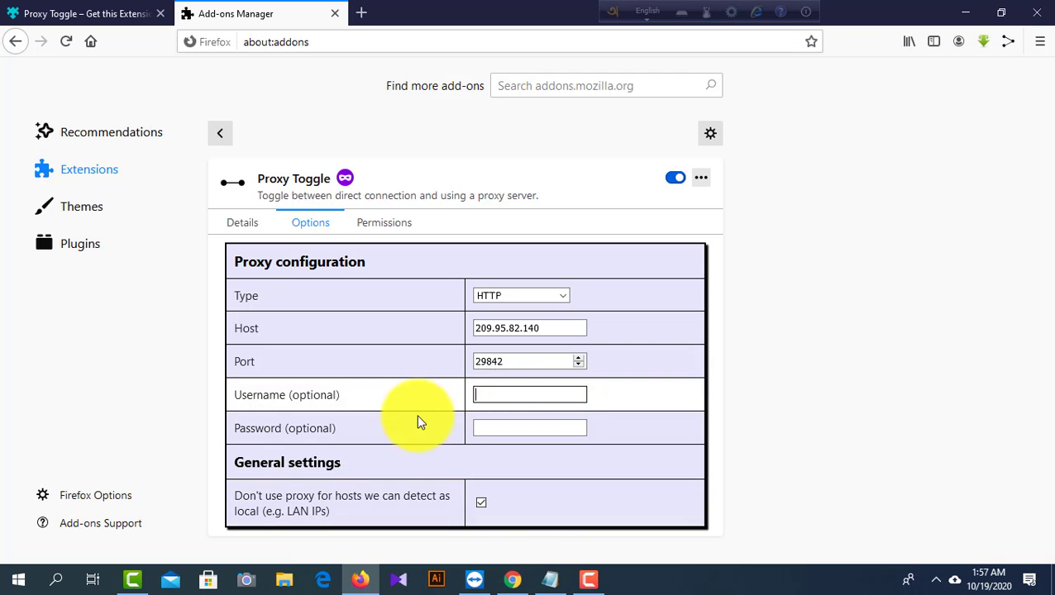
right_click(478, 395)
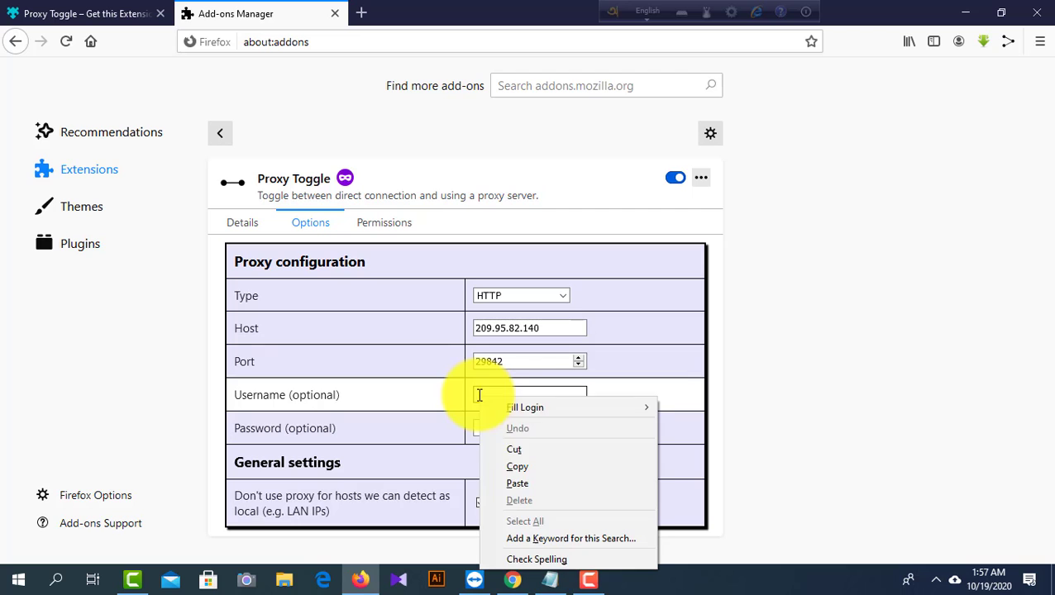
click(530, 483)
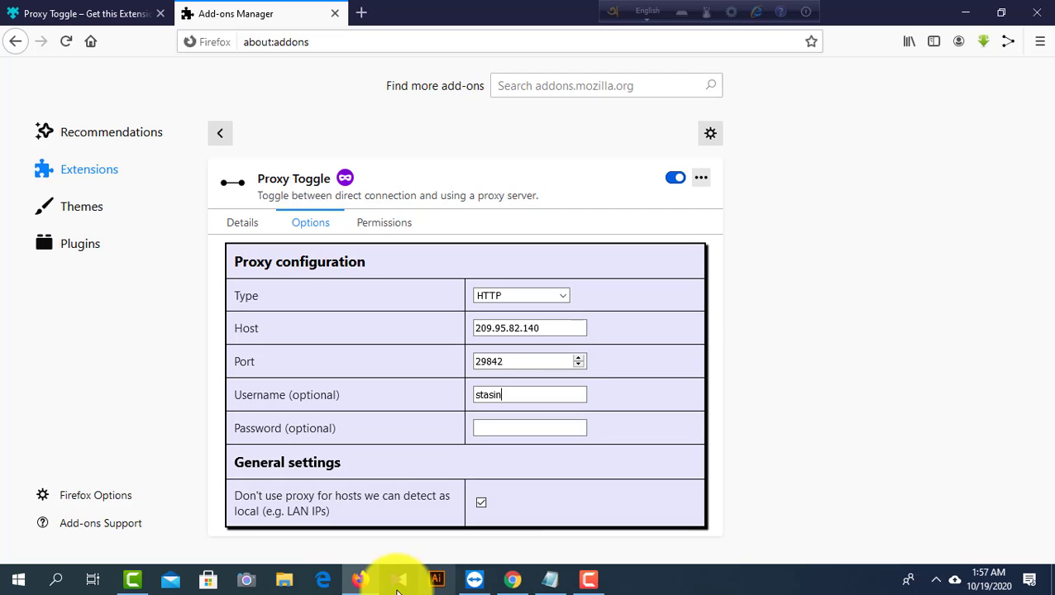
- Copy the proxy password from the last line of the Notepad file into the extension's Password field
click(550, 580)
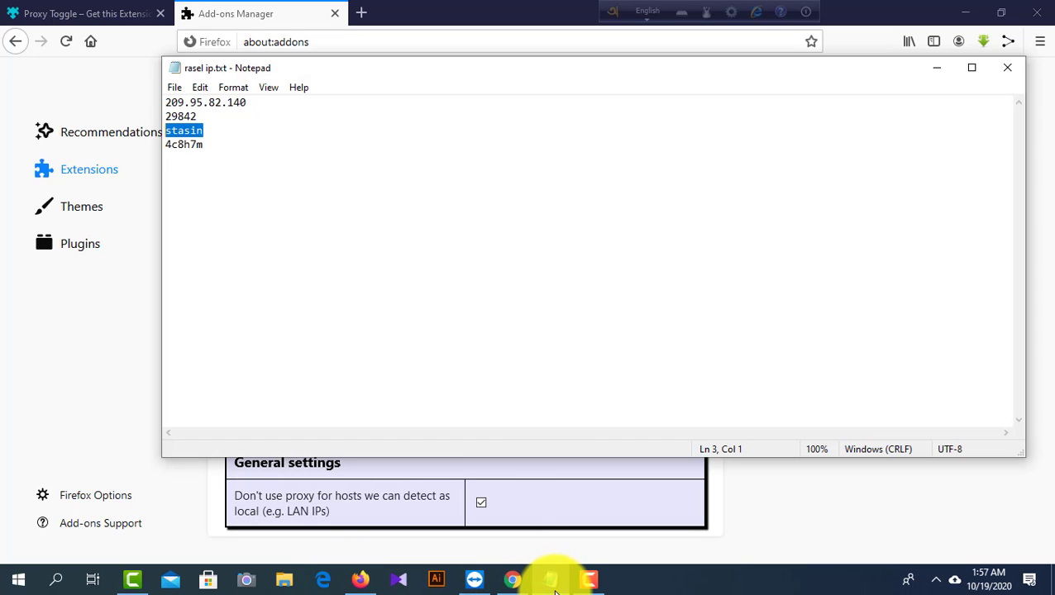
drag(206, 145, 162, 145)
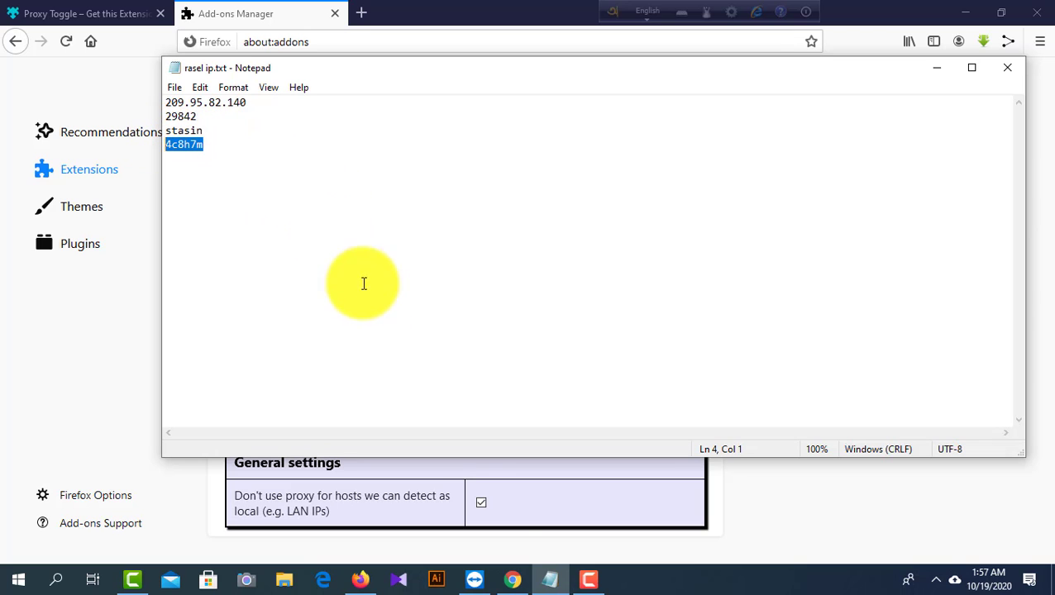
click(541, 517)
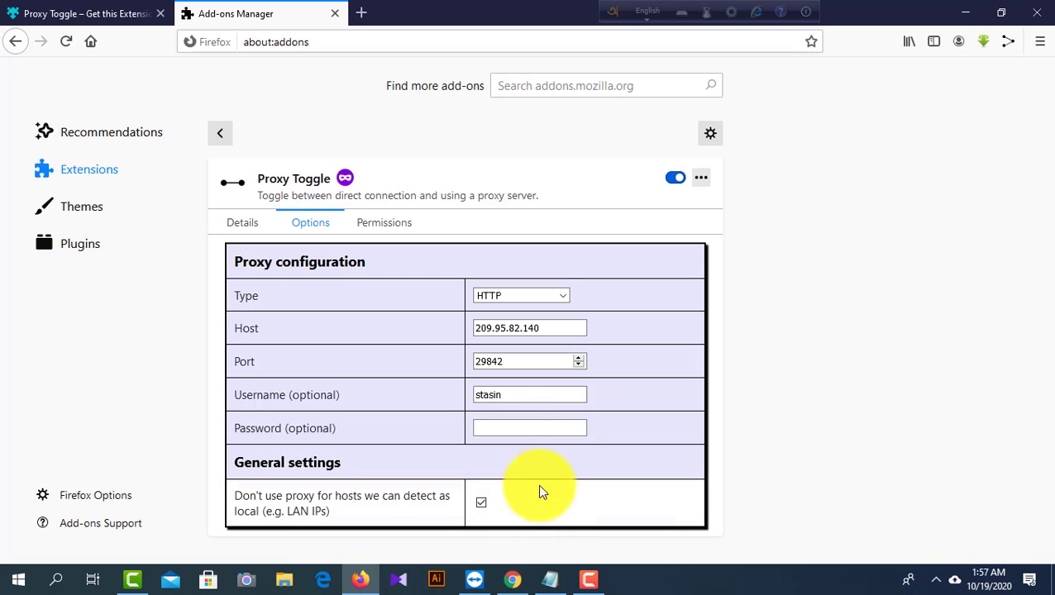
right_click(491, 429)
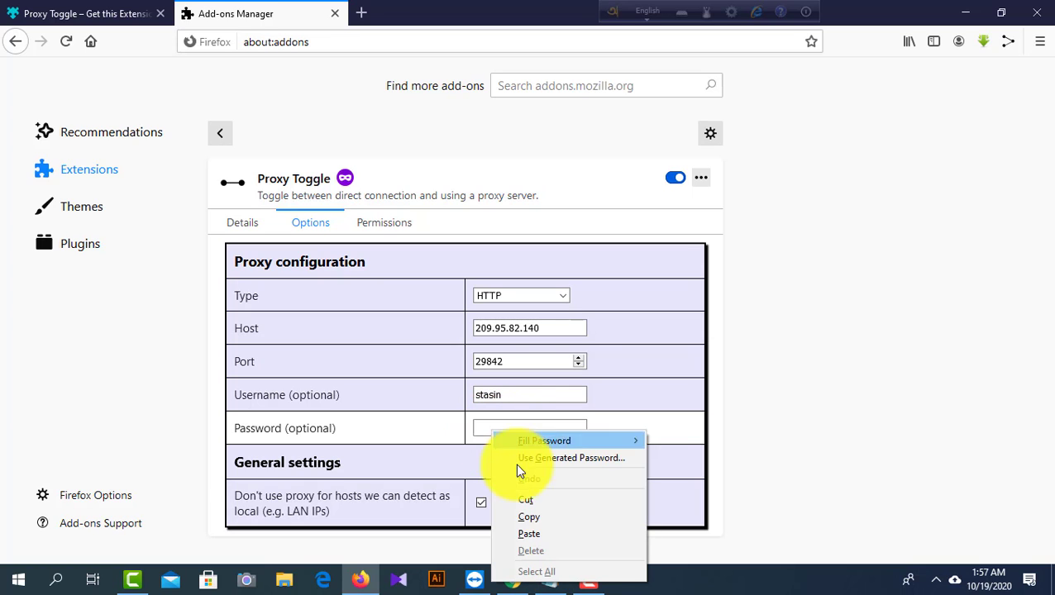
click(546, 536)
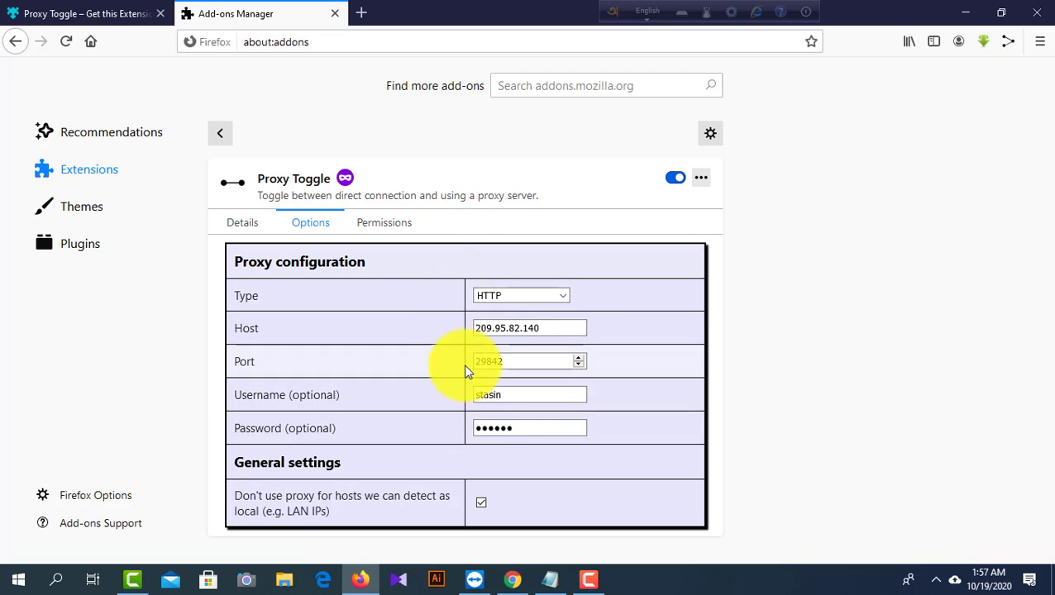
- Open a new browser tab, and in the Windows Date & time settings set the time zone to (UTC-10:00) Hawaii
click(361, 13)
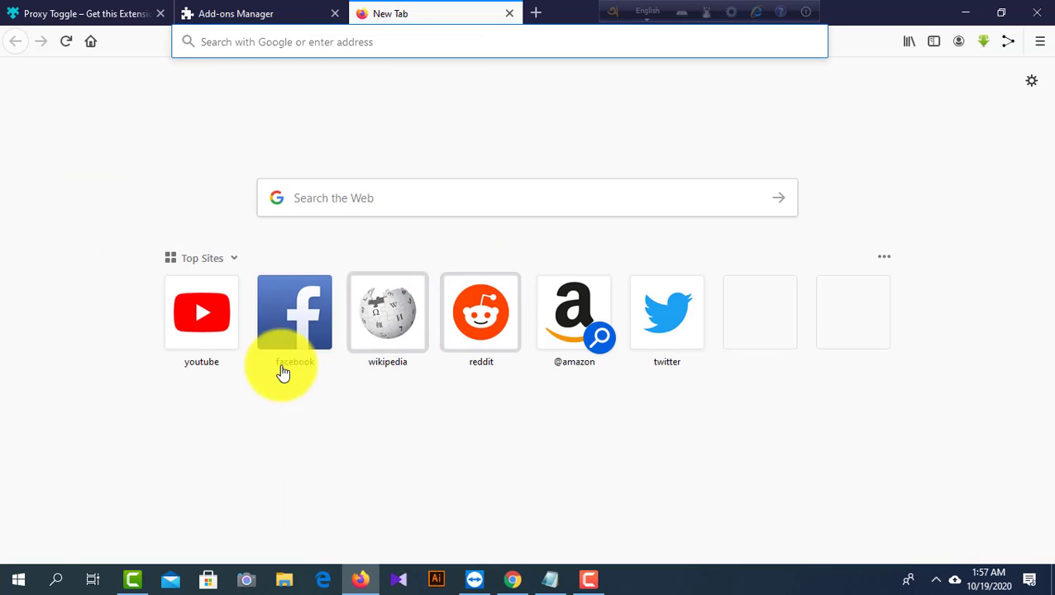
click(58, 582)
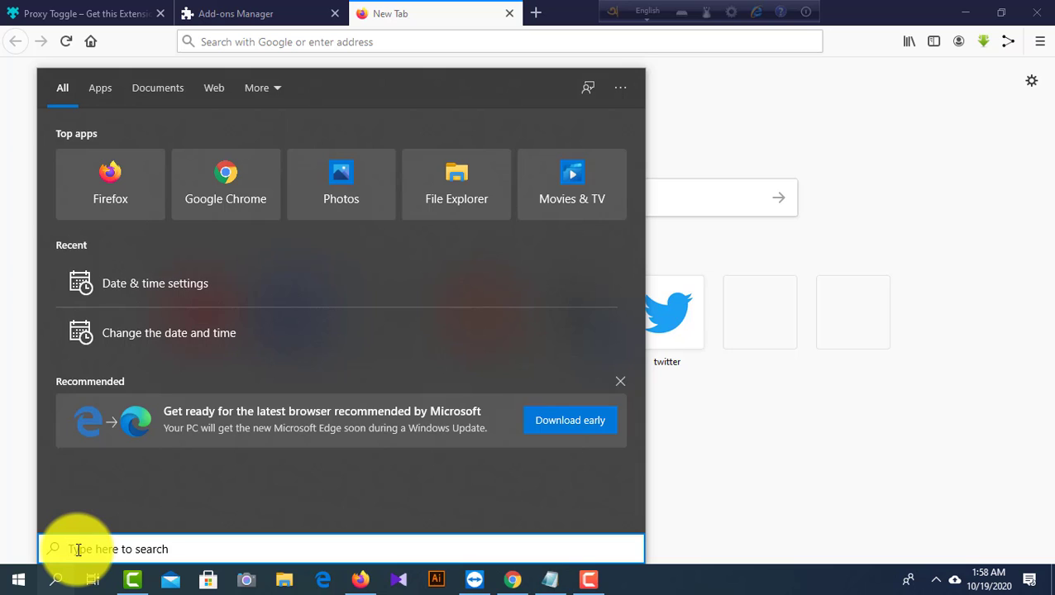
text(time)
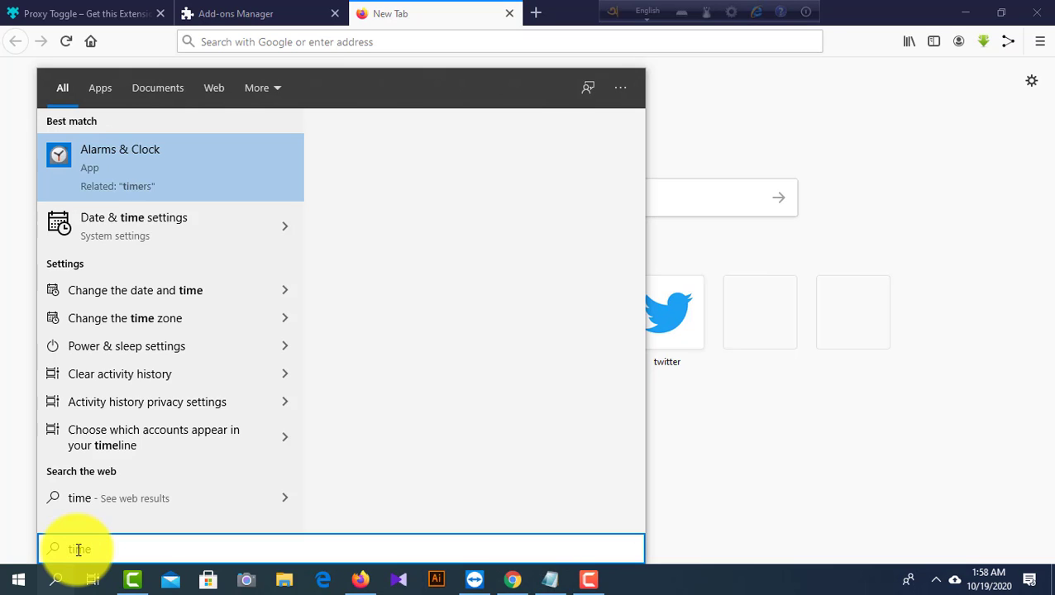
click(197, 222)
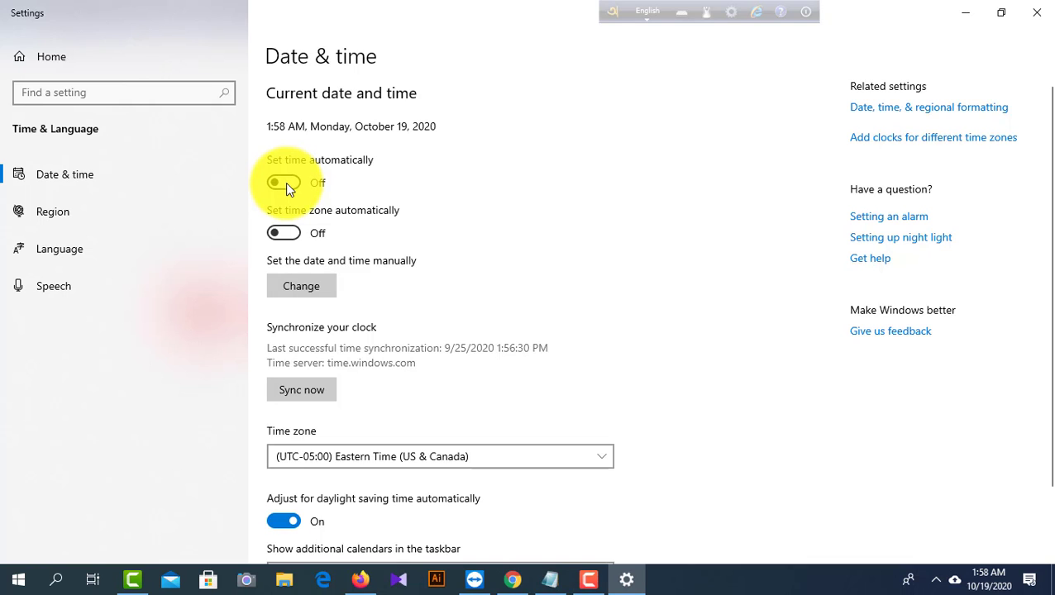
scroll(322, 357, down, 2)
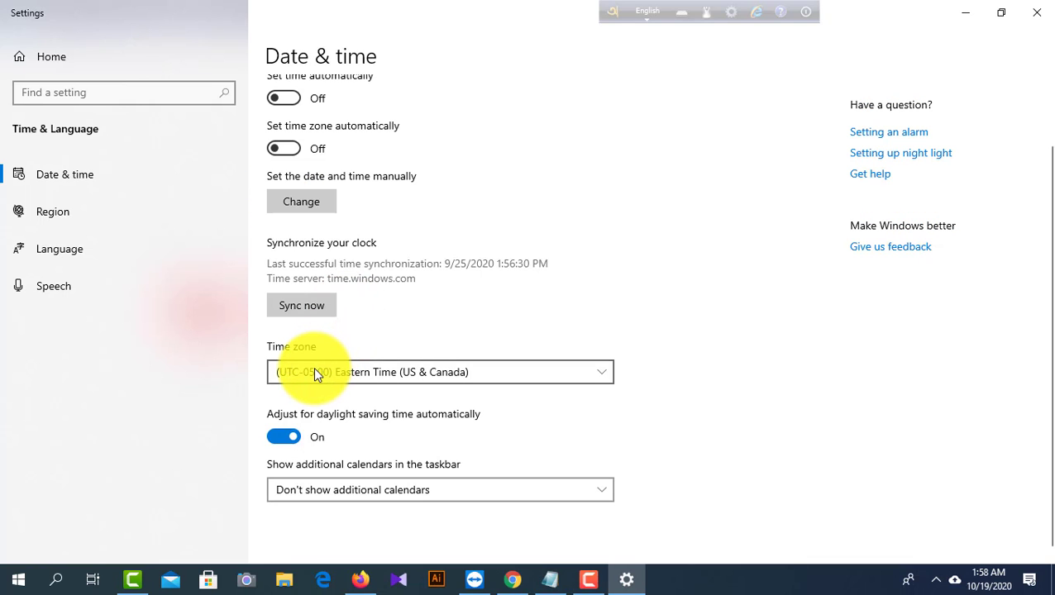
click(332, 379)
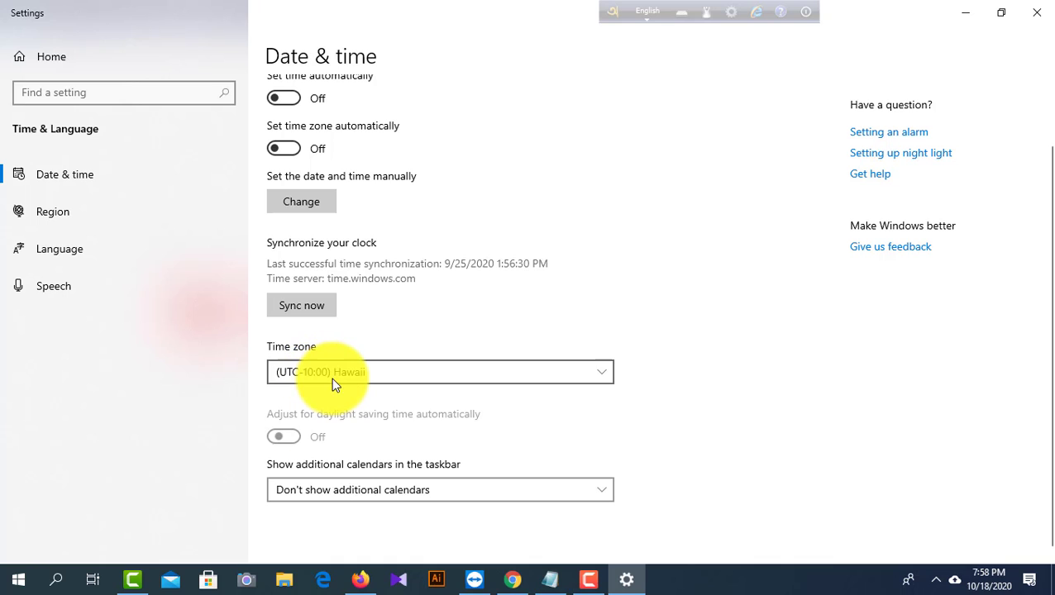
- Change the Windows time zone to (UTC-05:00) Eastern Time (US & Canada) and minimize the Settings window
click(341, 371)
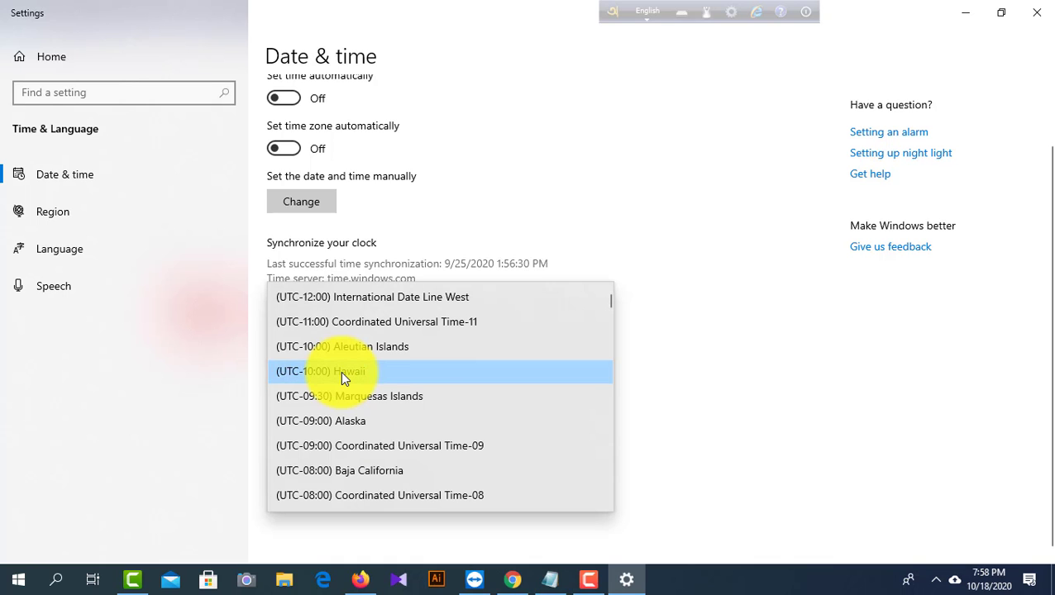
scroll(376, 383, down, 3)
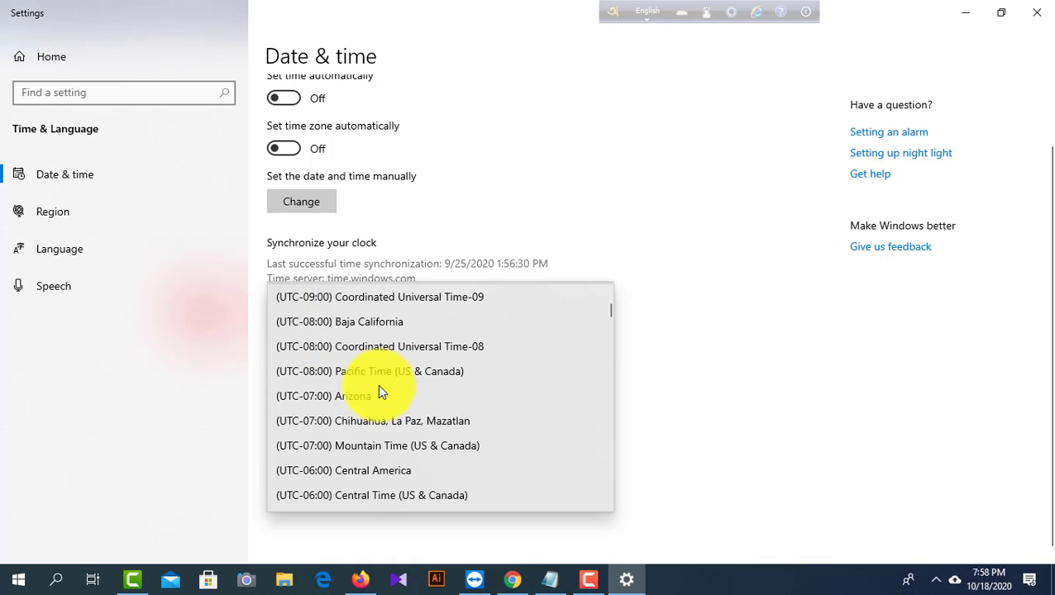
scroll(383, 384, down, 1)
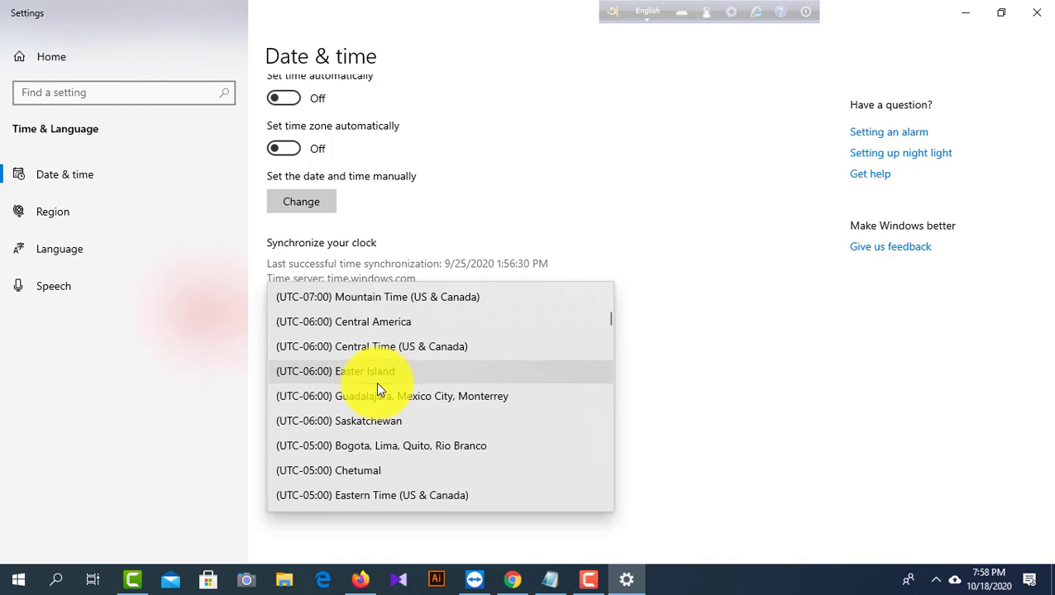
scroll(374, 383, down, 2)
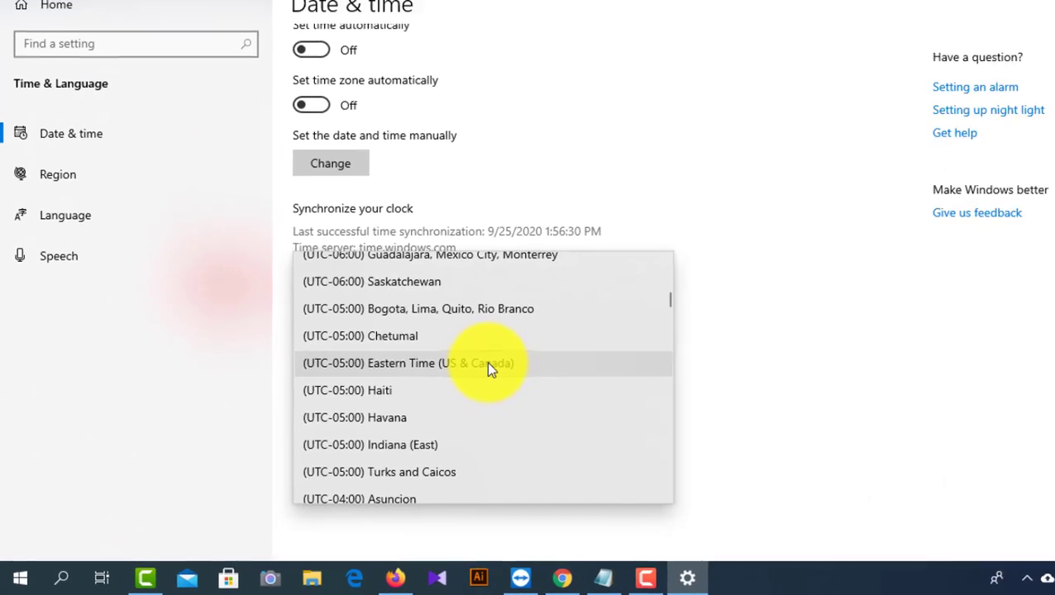
click(747, 239)
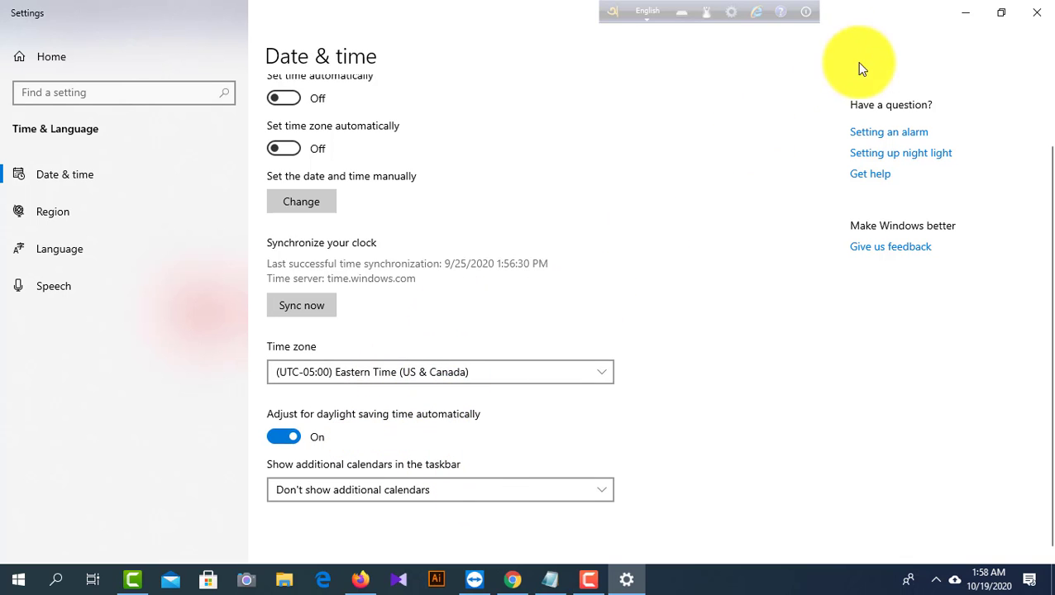
click(965, 12)
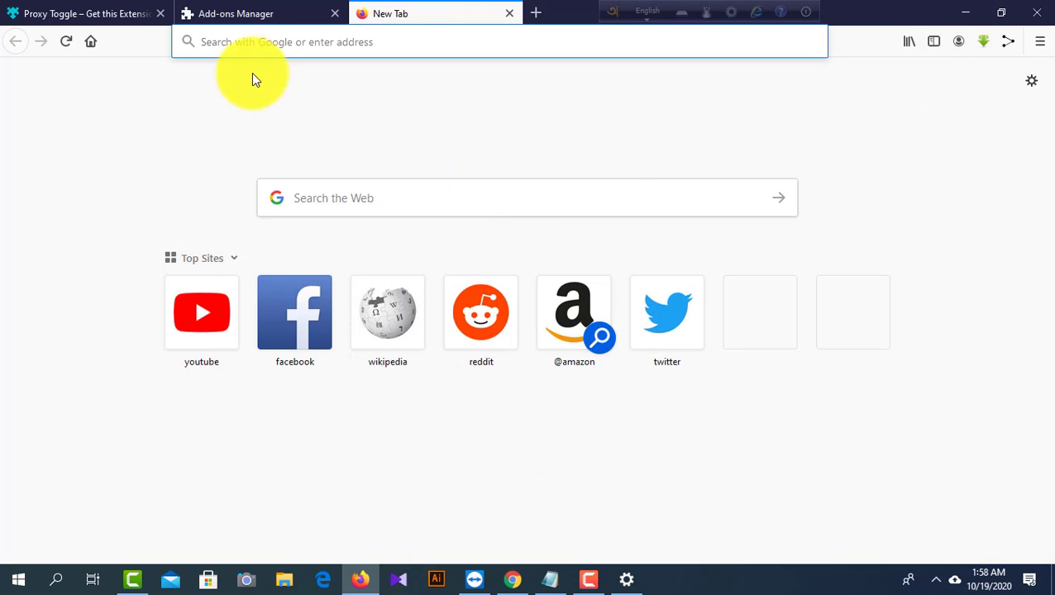
- Search Google for check2ip, open check2ip.com and examine the reported IP details and system time status
click(252, 47)
click(256, 48)
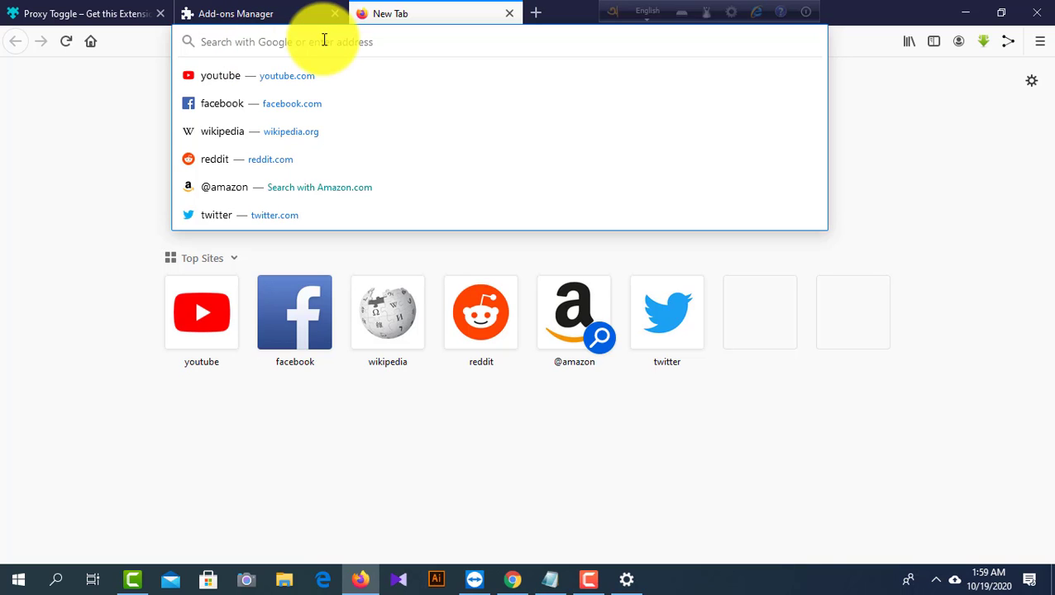
text(check)
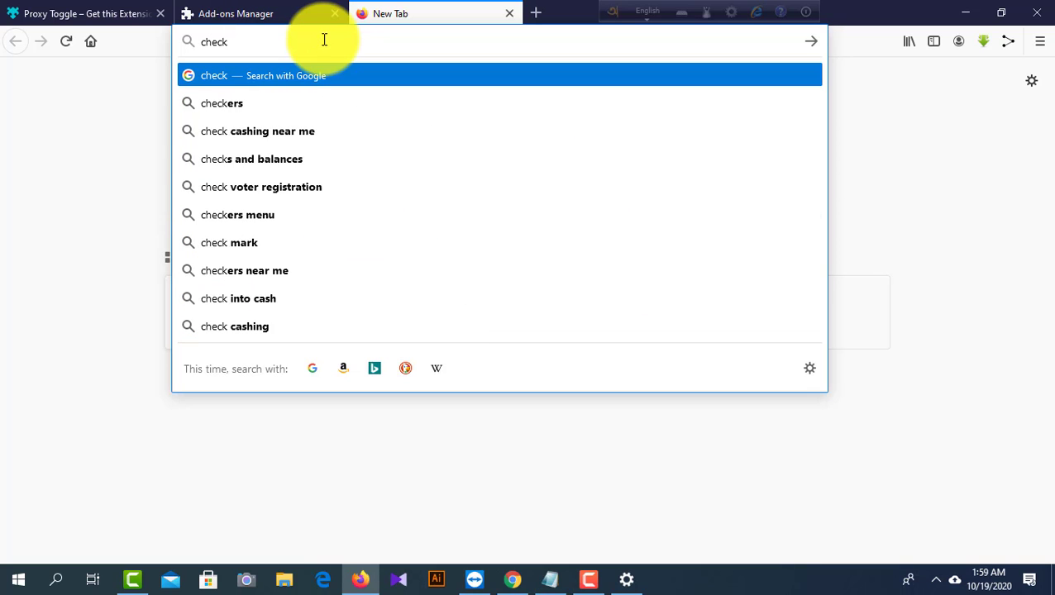
text(2)
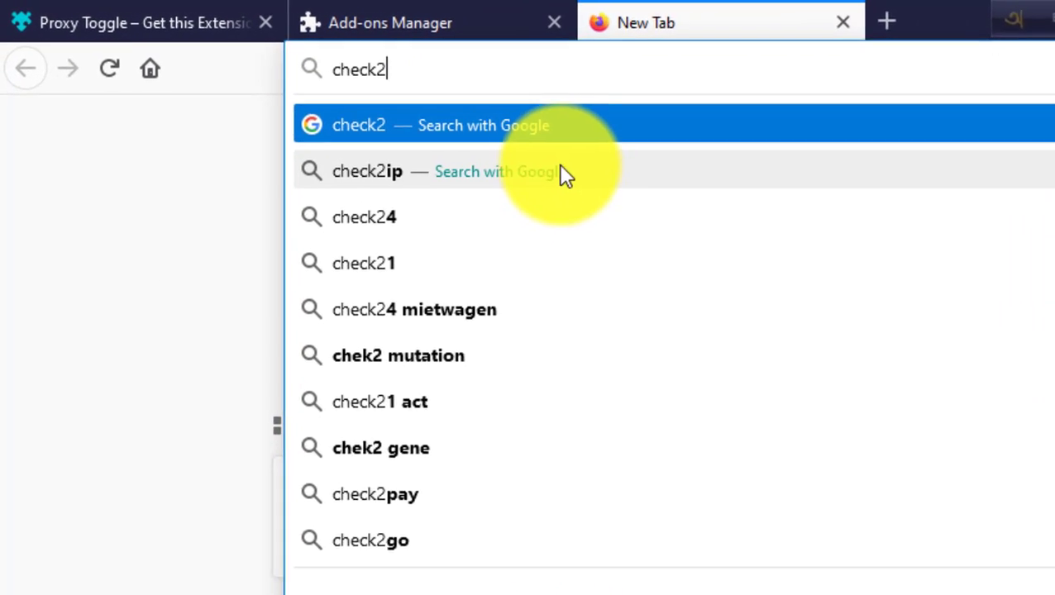
click(343, 105)
click(612, 185)
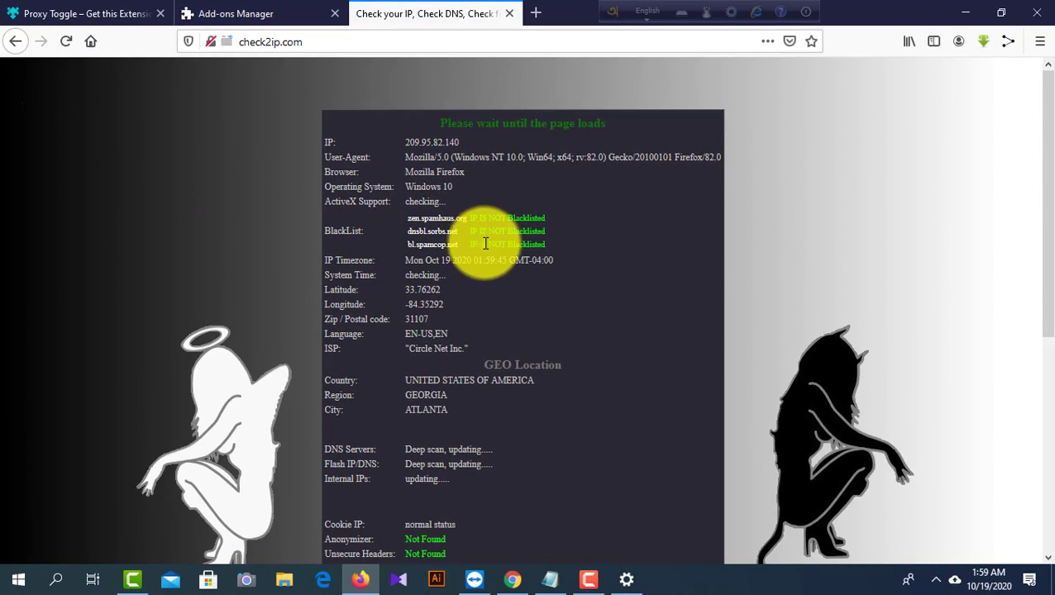
scroll(485, 243, down, 2)
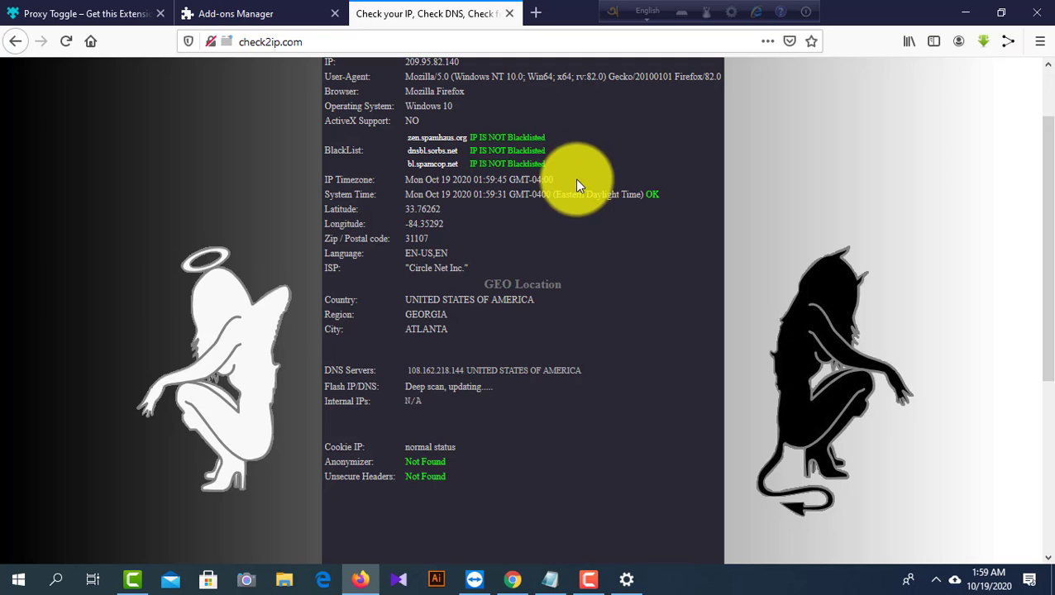
scroll(540, 202, up, 2)
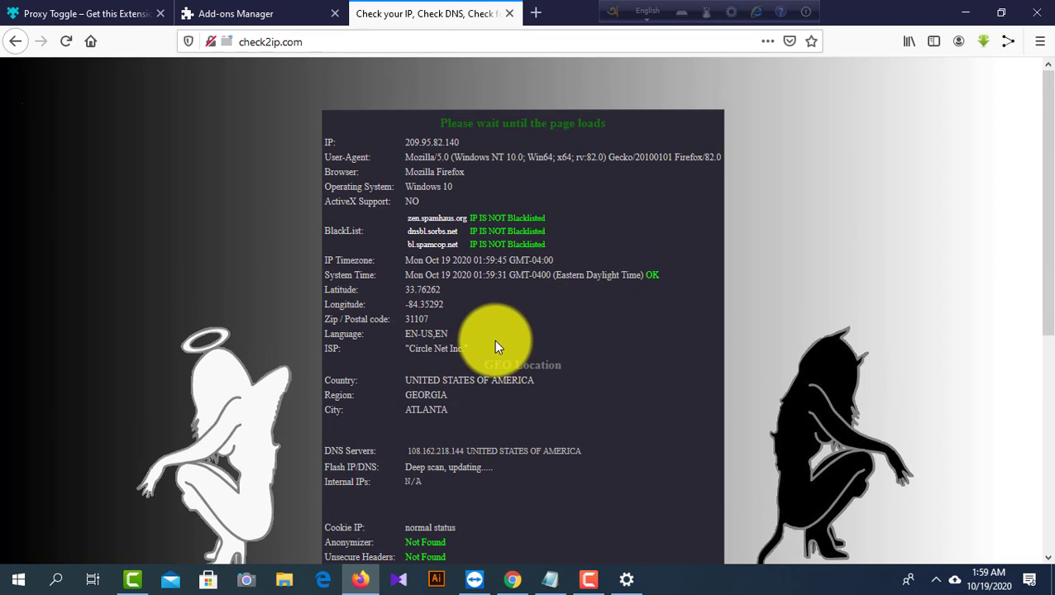
drag(661, 270, 643, 271)
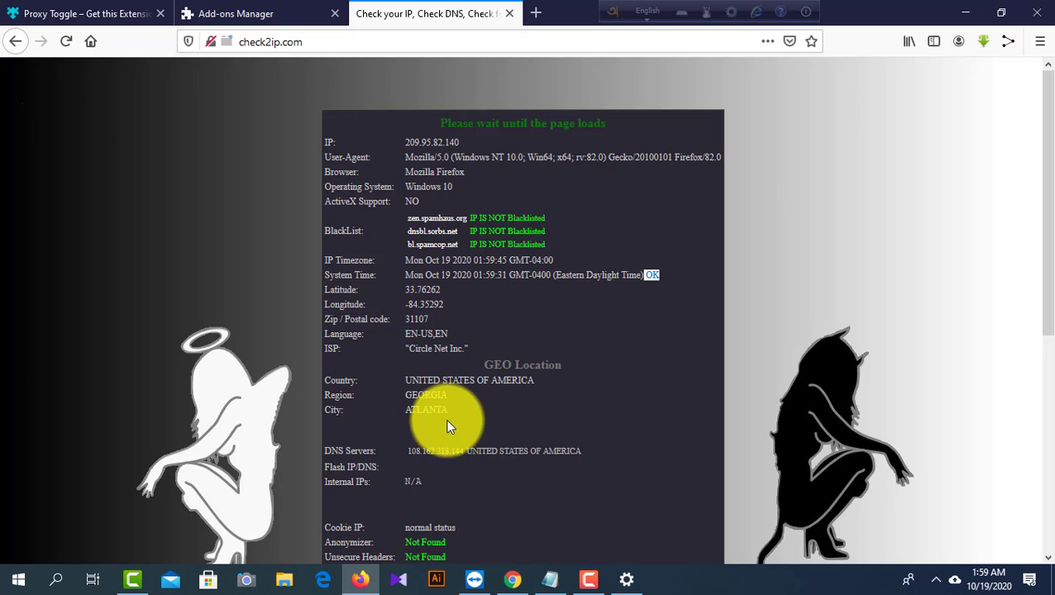
- Open about:config in a new browser tab and accept the risk to reach the advanced preferences
click(534, 13)
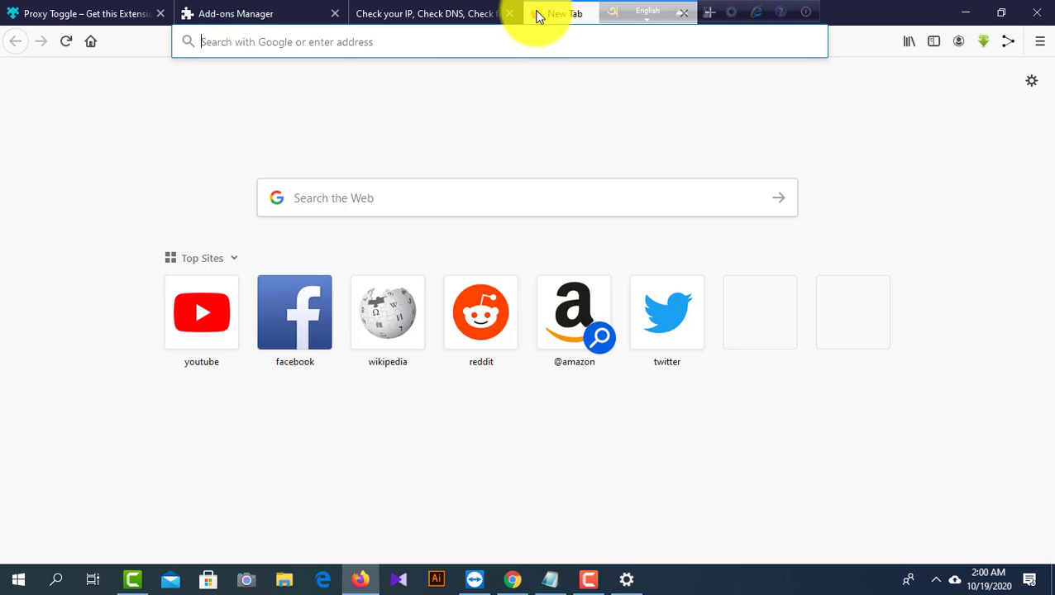
click(366, 40)
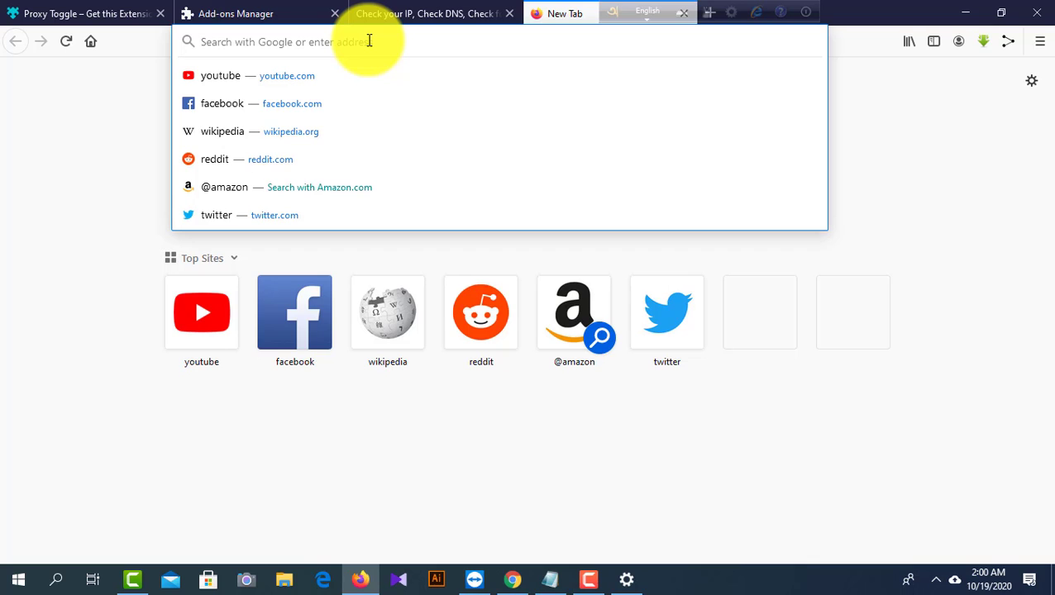
text(a)
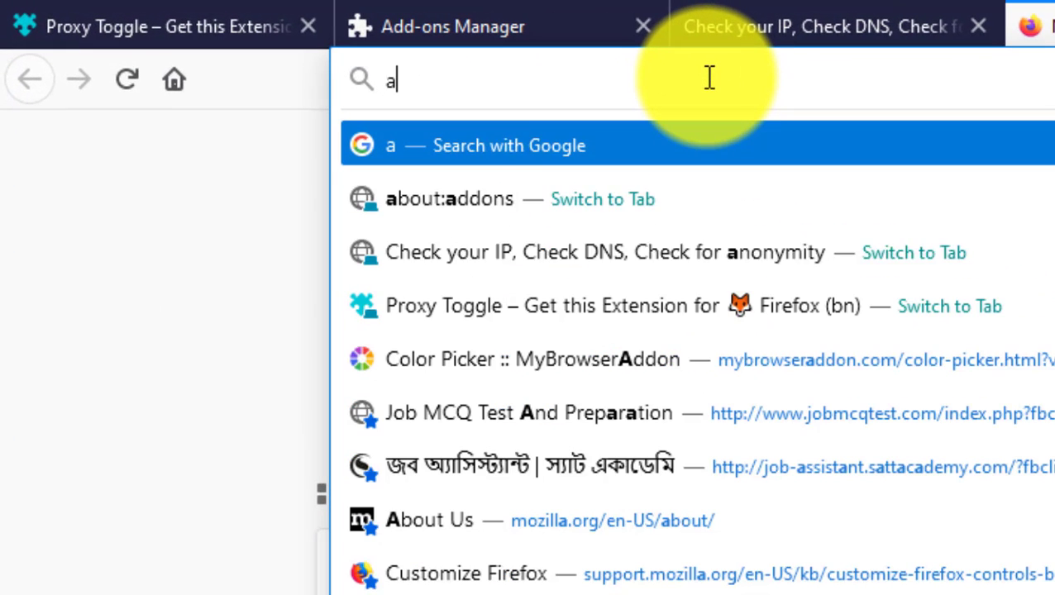
text(bout:co)
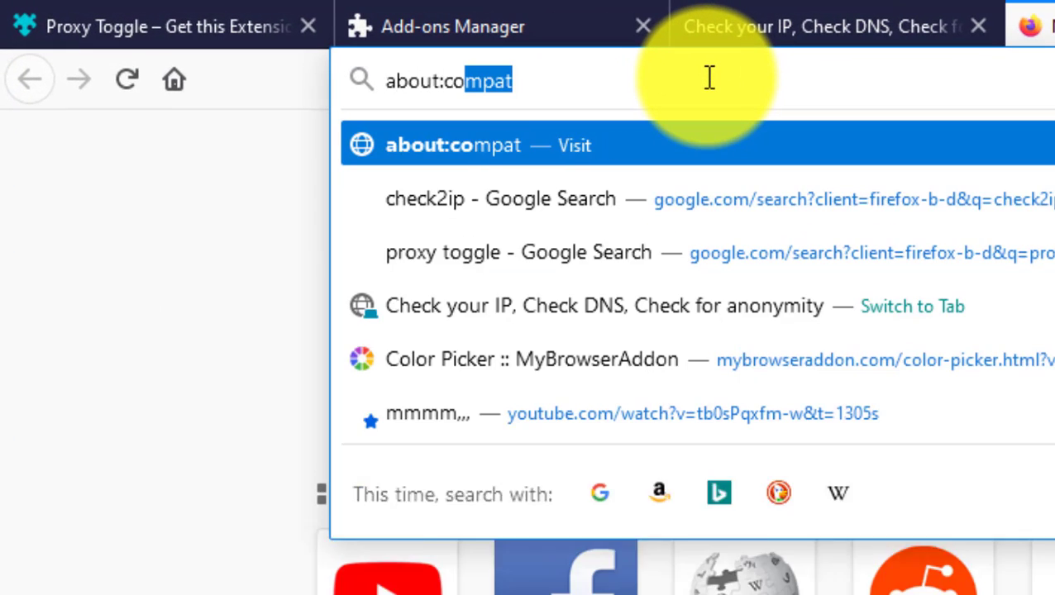
text(nfi)
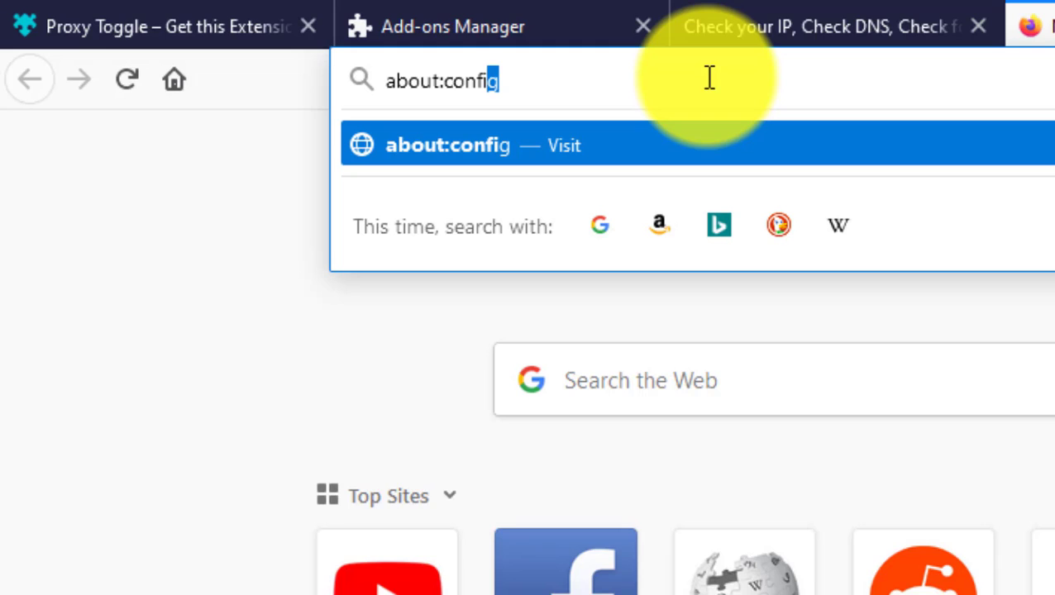
text(g)
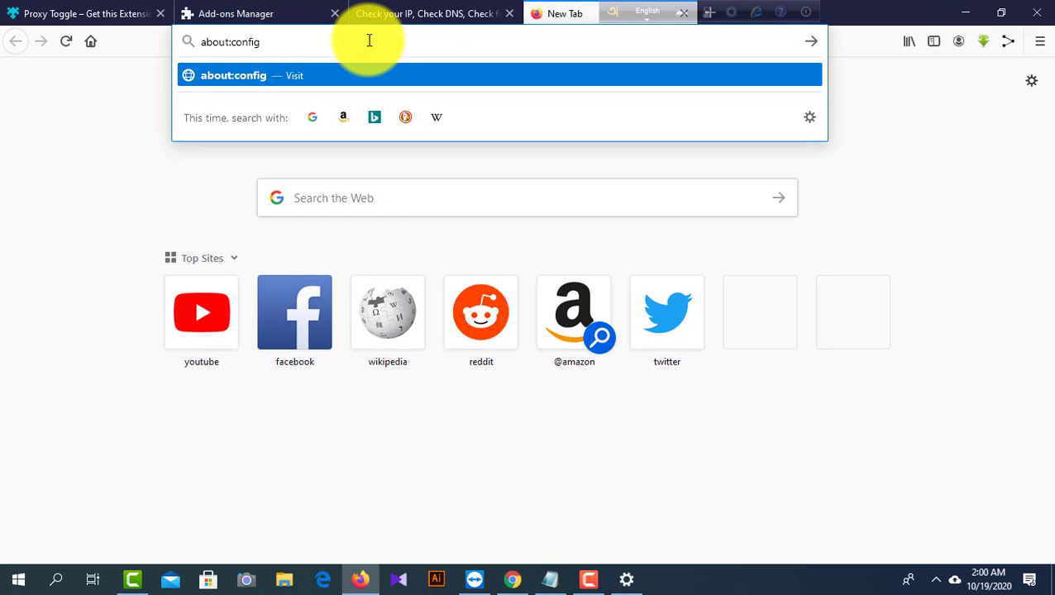
key(Return)
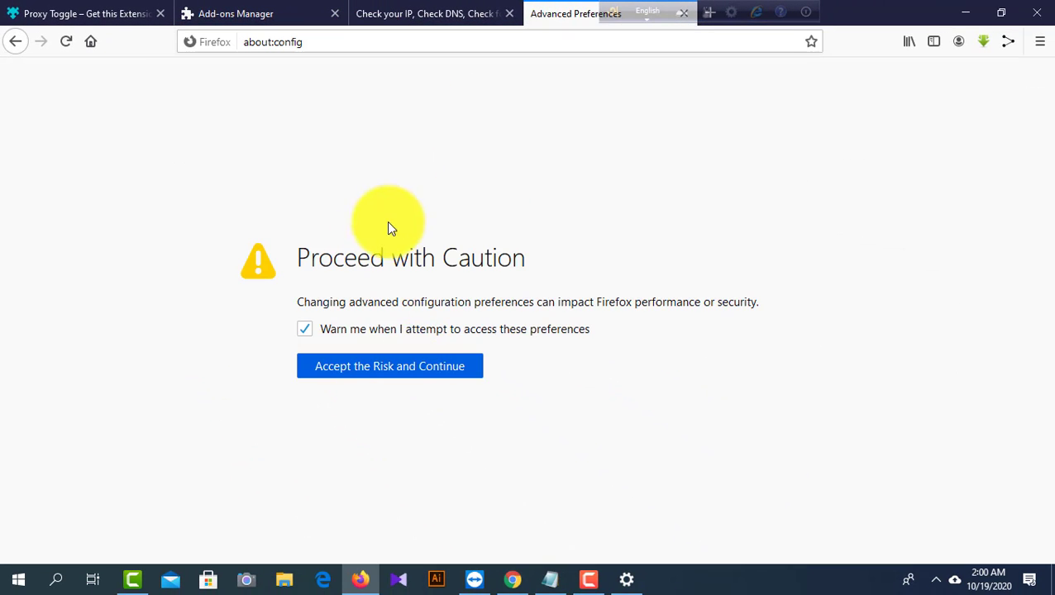
click(362, 366)
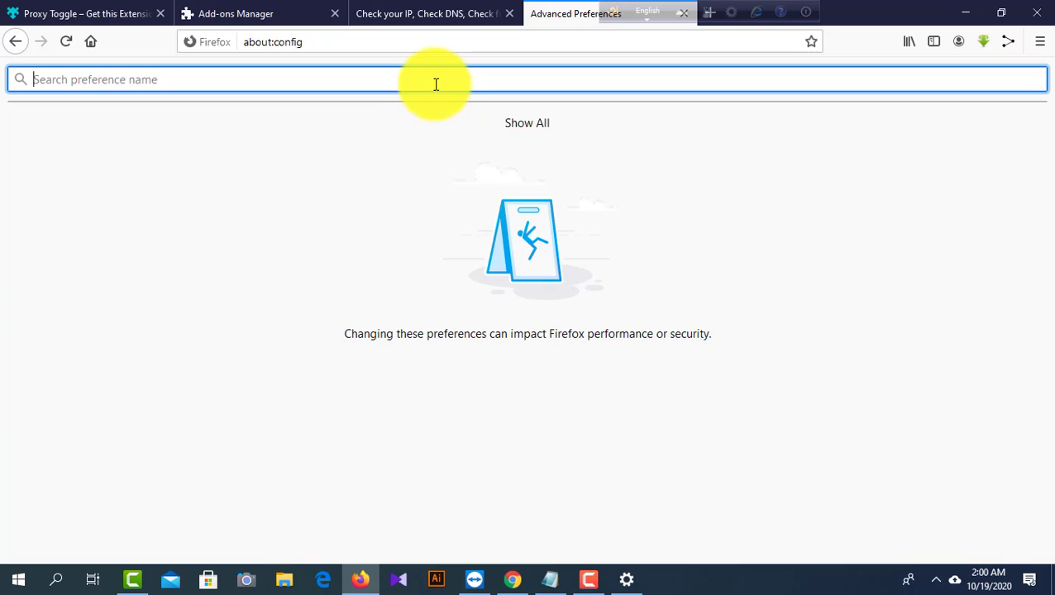
- Search the advanced preferences for media.peerconnection.enabled
text(media.)
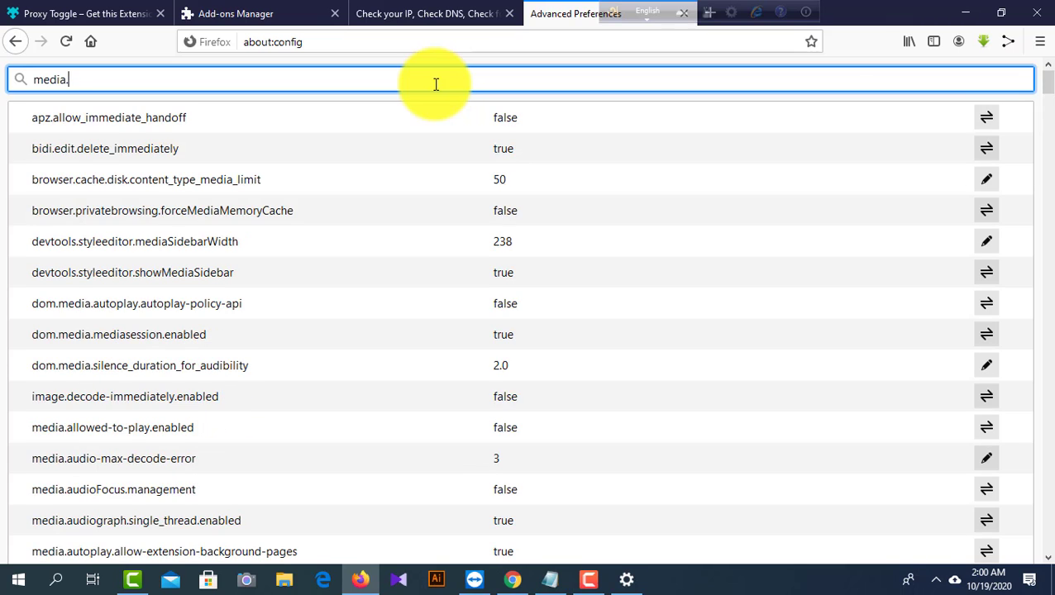
text(peer)
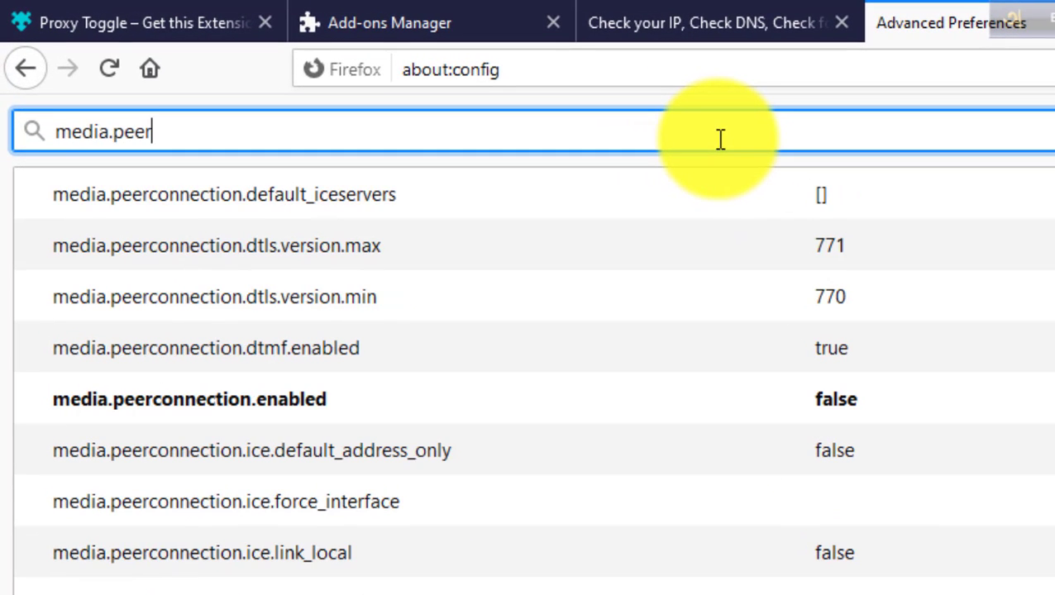
text(conne)
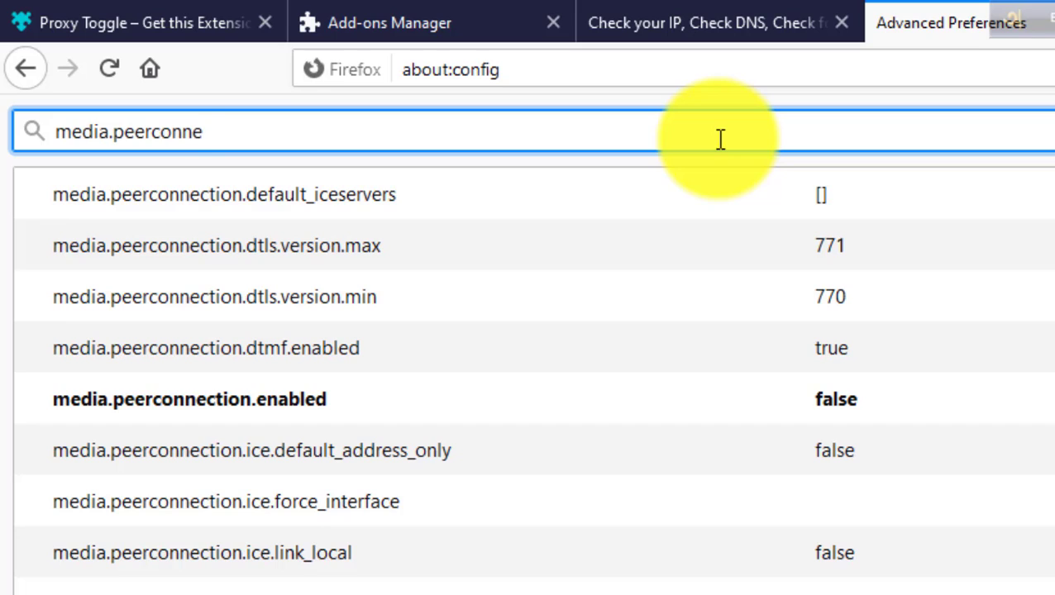
text(ction.ena)
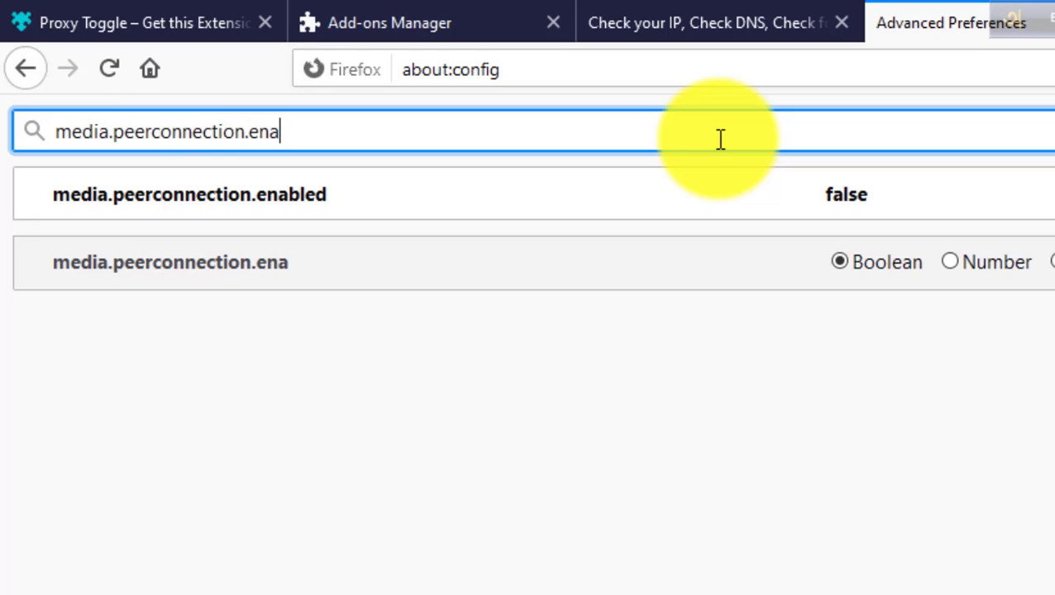
text(bled)
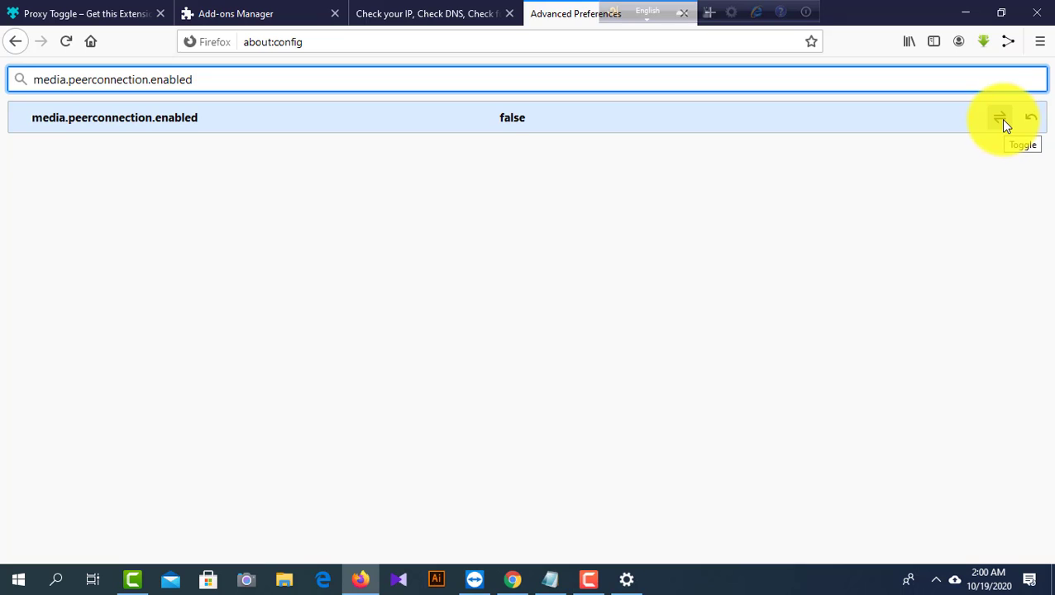
- Toggle the media.peerconnection.enabled preference to true and back to false twice
click(1003, 121)
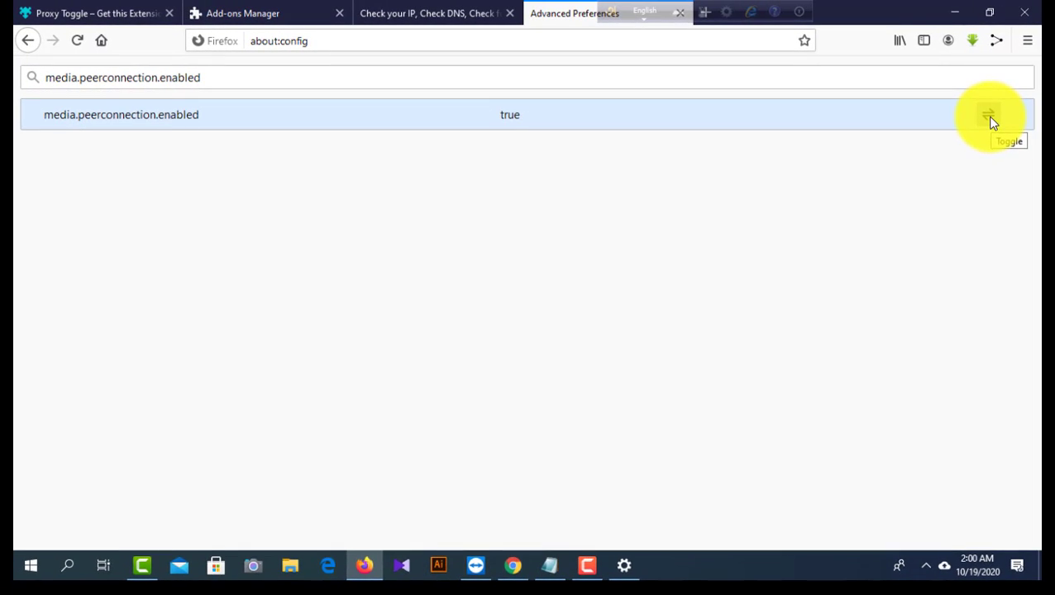
click(991, 122)
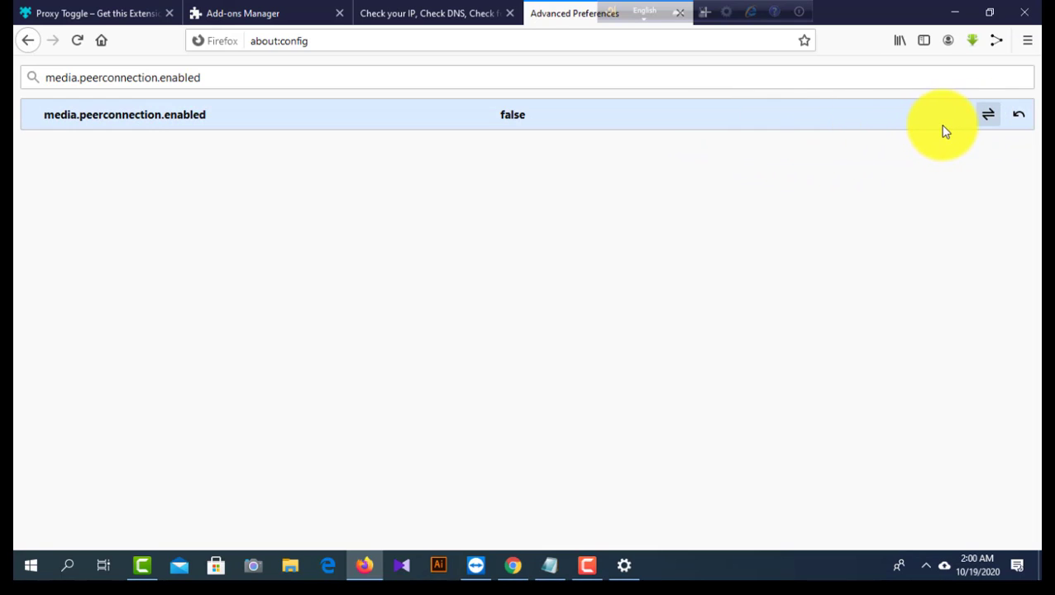
click(989, 116)
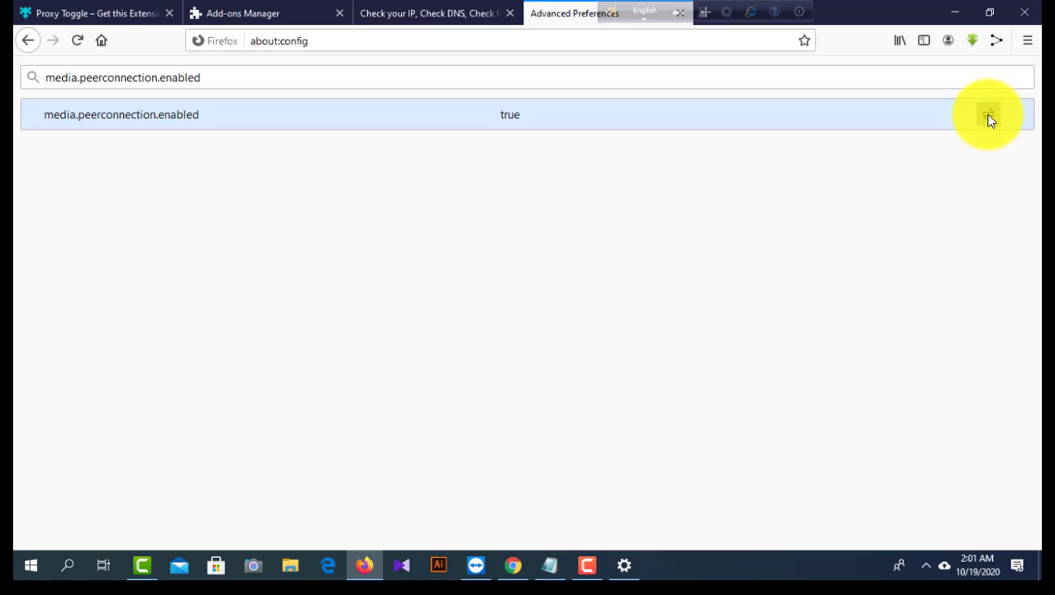
click(989, 116)
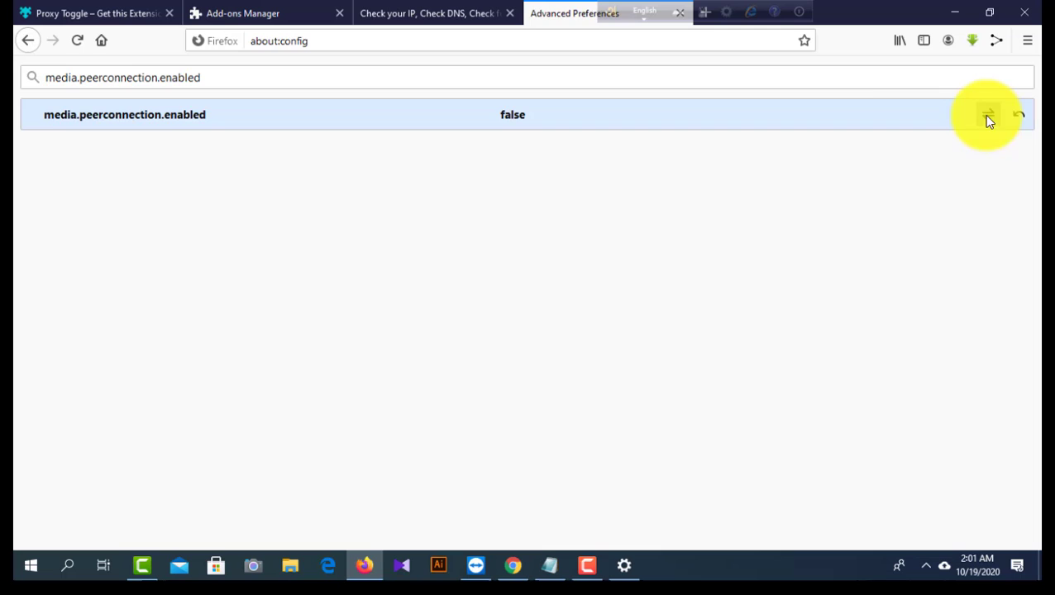
- Close the check2ip and advanced preferences tabs, and open whoer.net in a new tab
click(509, 13)
click(510, 14)
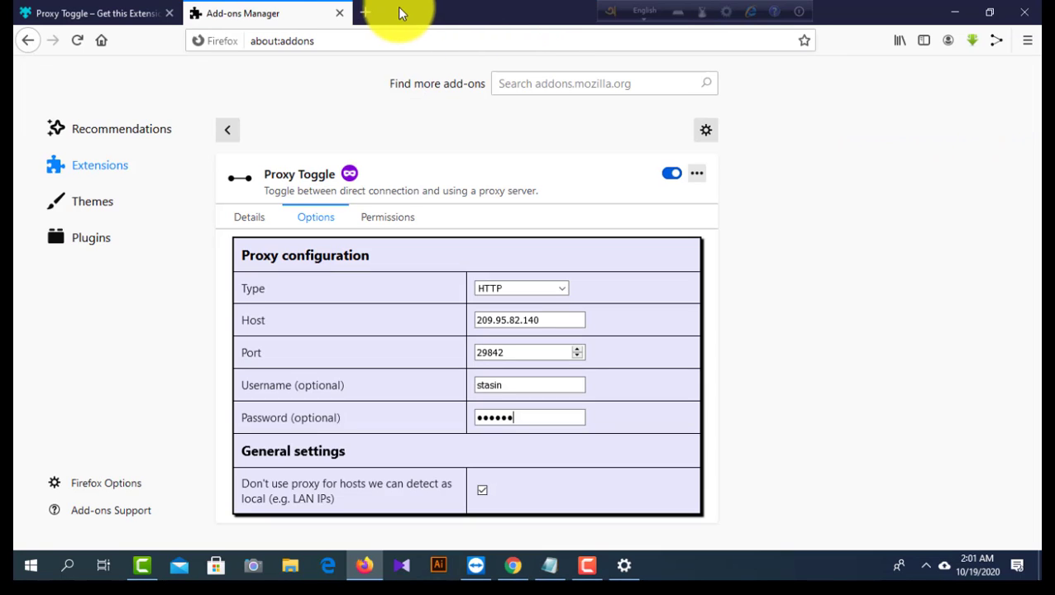
click(372, 12)
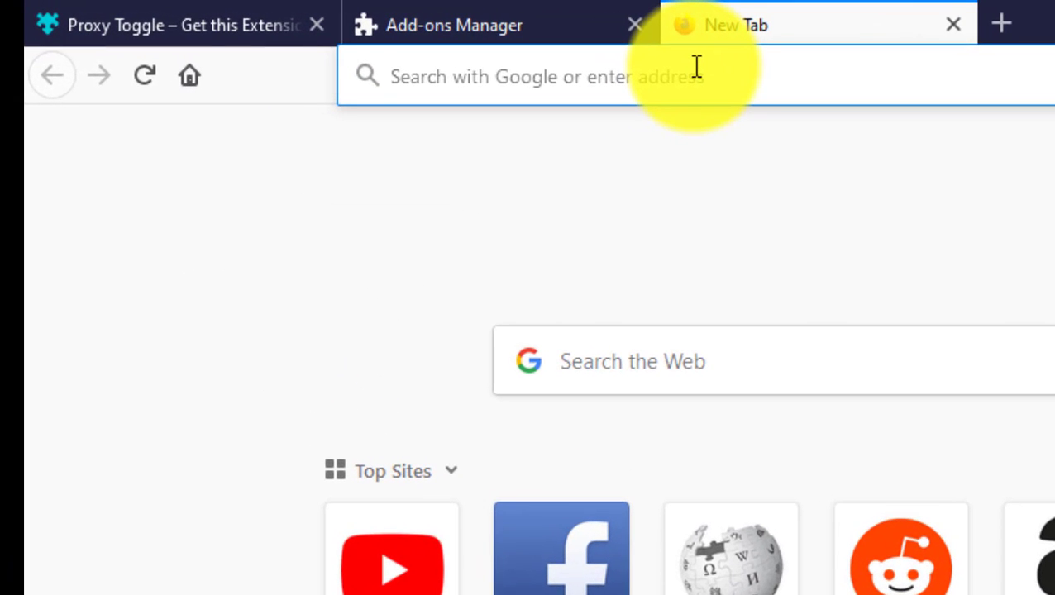
text(whoer)
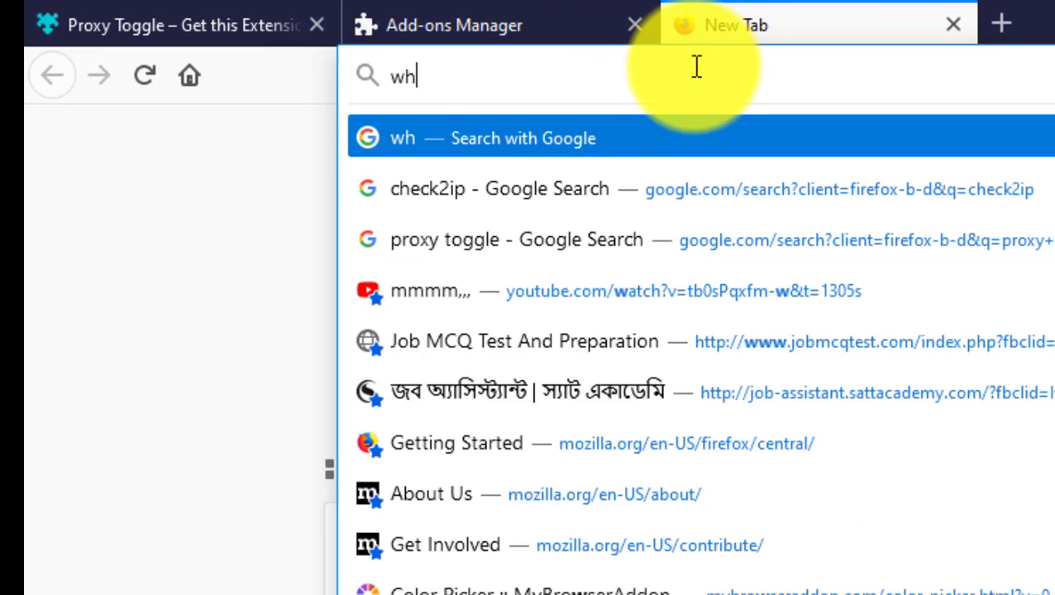
text(.net)
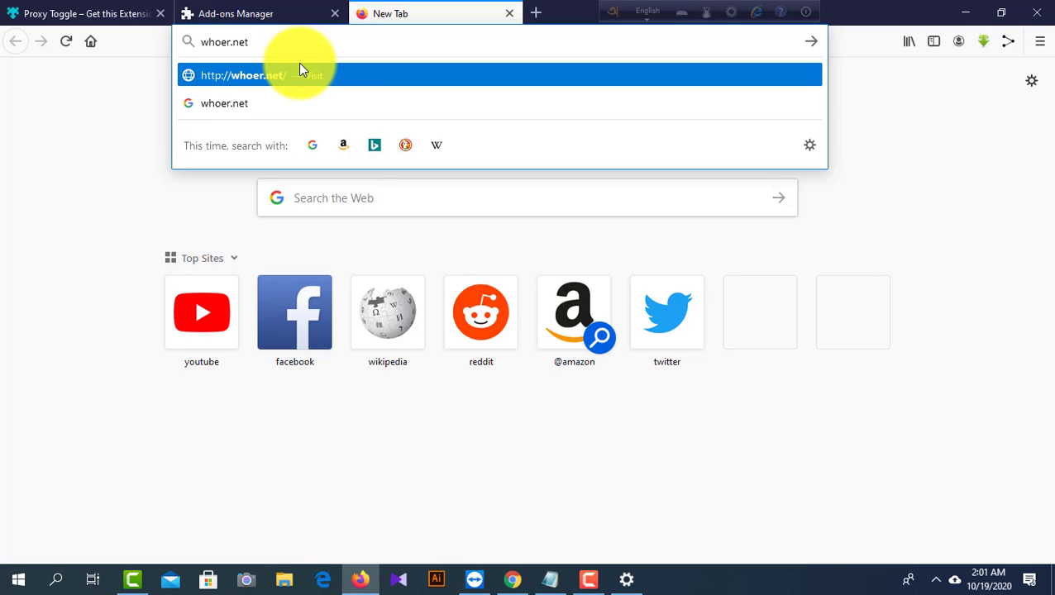
key(Return)
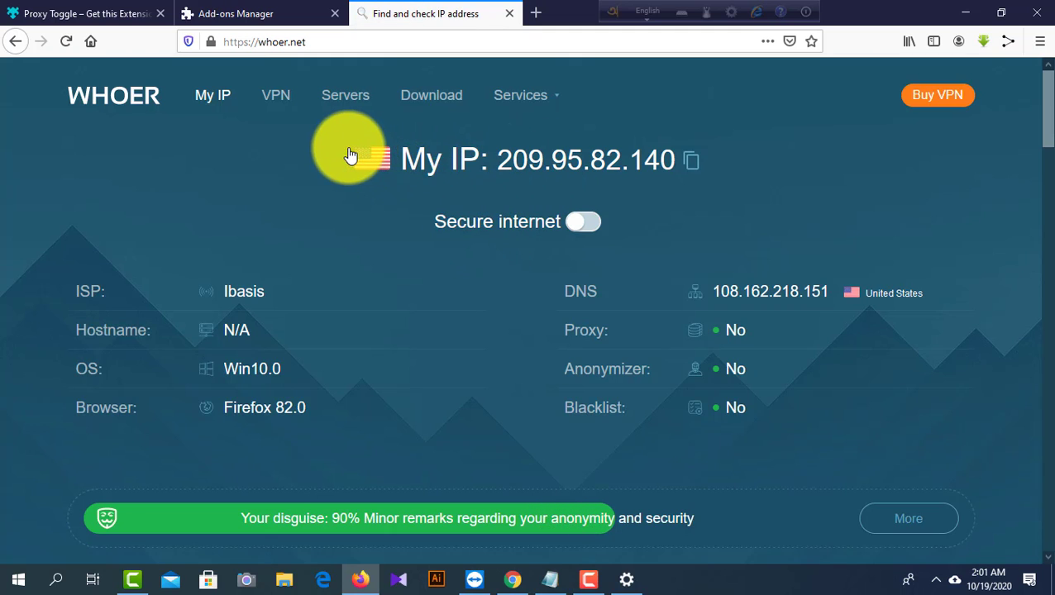
- Examine the whoer.net report for the IP address, ISP, DNS, proxy, anonymizer and blacklist status, and the disguise rating
mouse_move(352, 157)
mouse_down()
mouse_move(695, 153)
mouse_move(347, 163)
mouse_up()
click(594, 153)
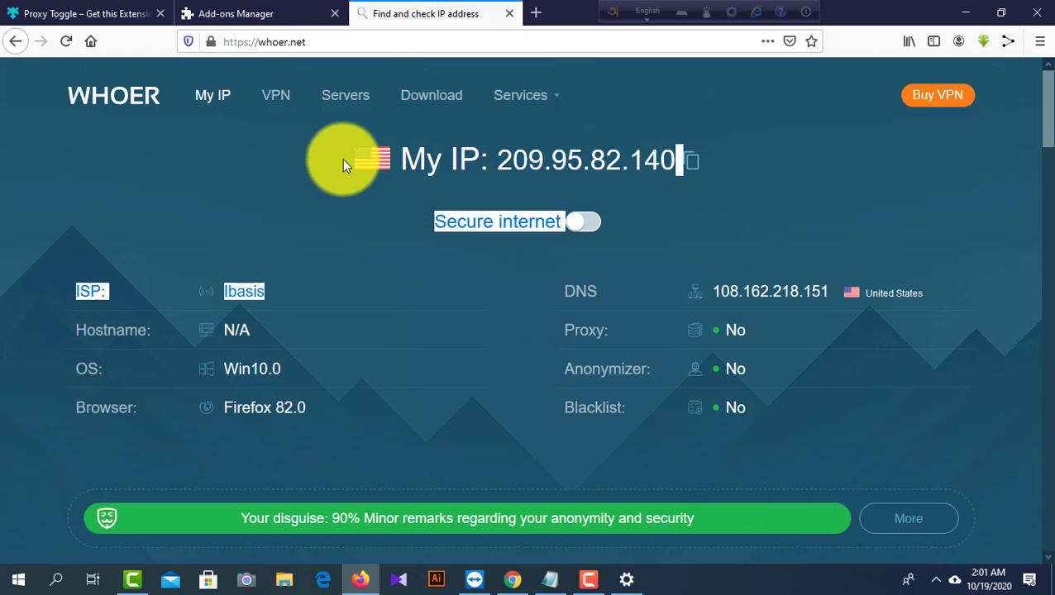
scroll(488, 264, down, 5)
scroll(521, 291, up, 5)
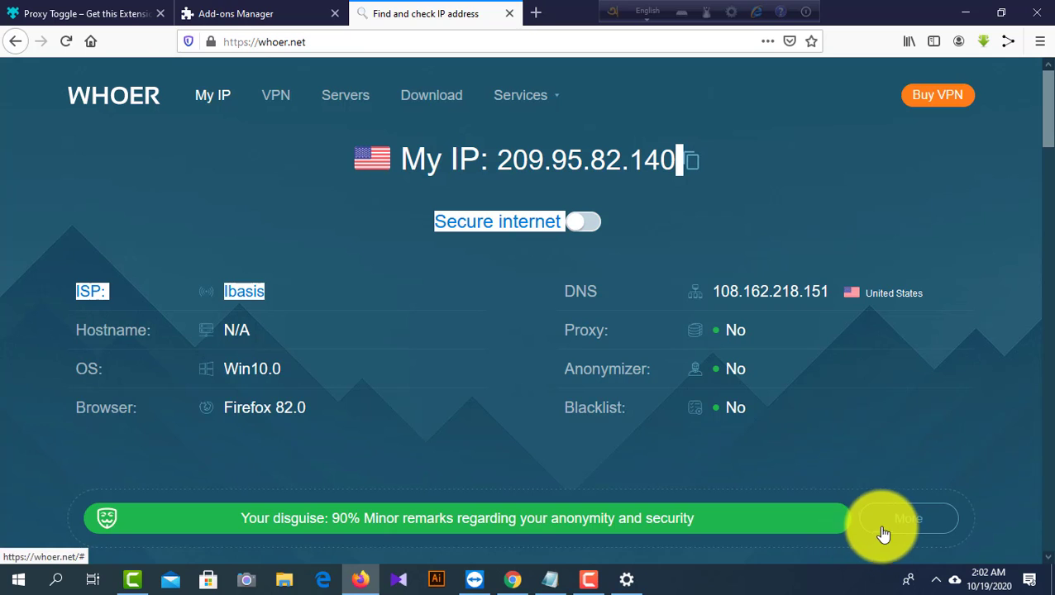
scroll(674, 447, down, 3)
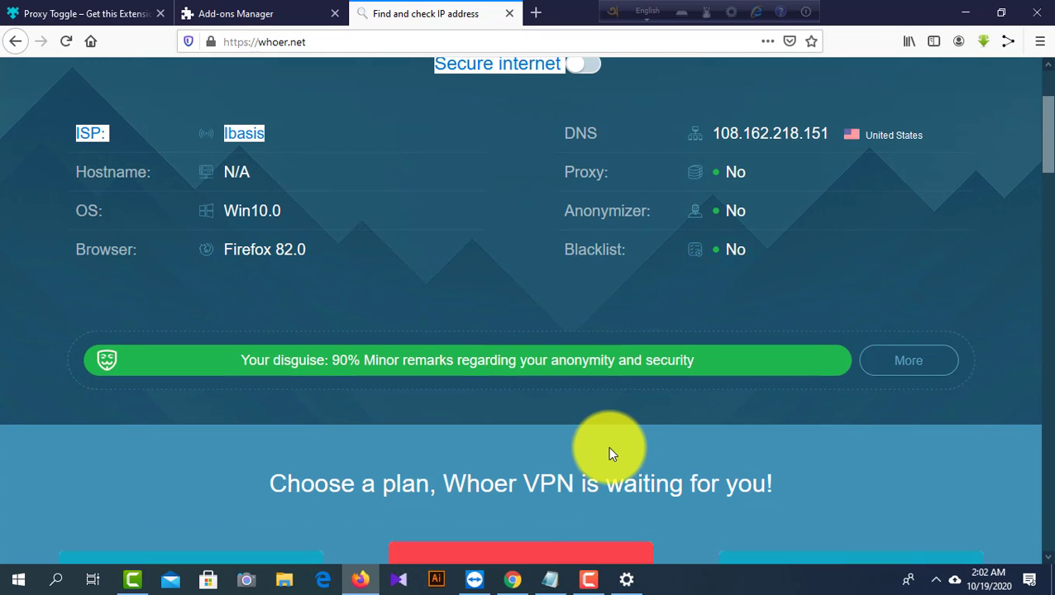
scroll(624, 439, up, 3)
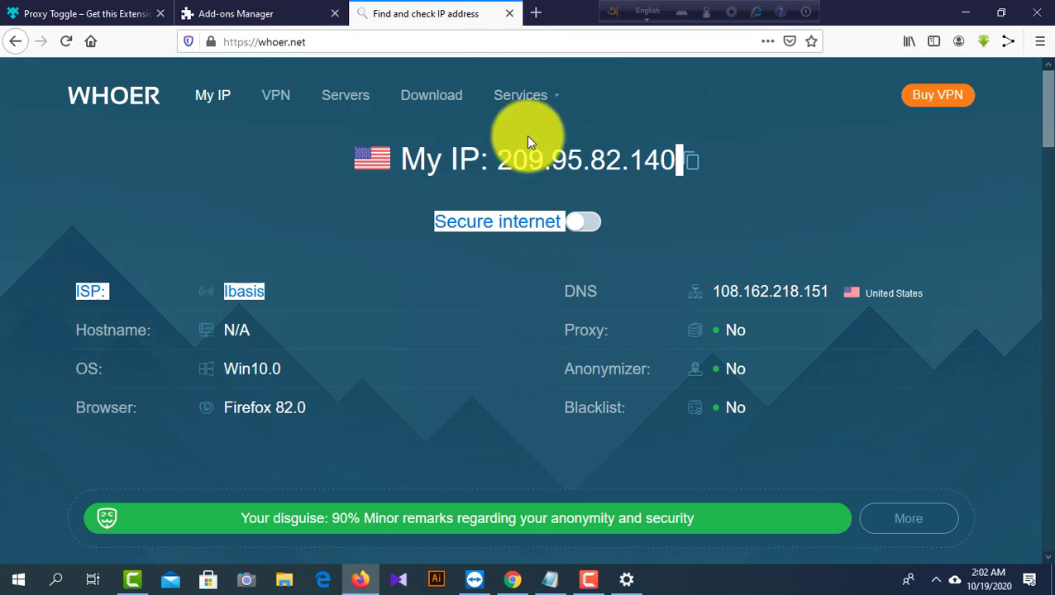
scroll(661, 447, down, 2)
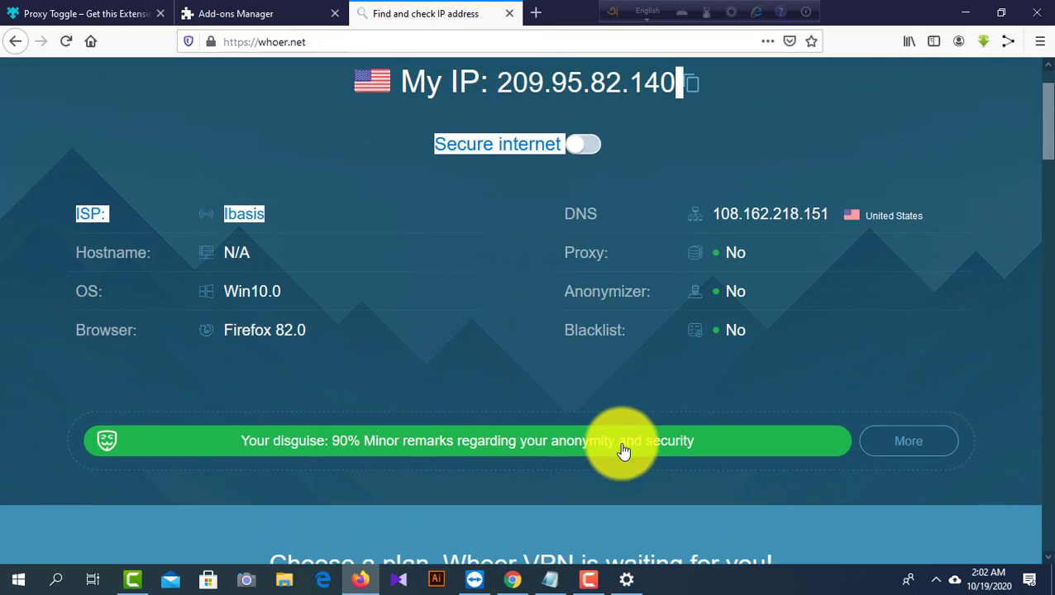
scroll(510, 278, up, 2)
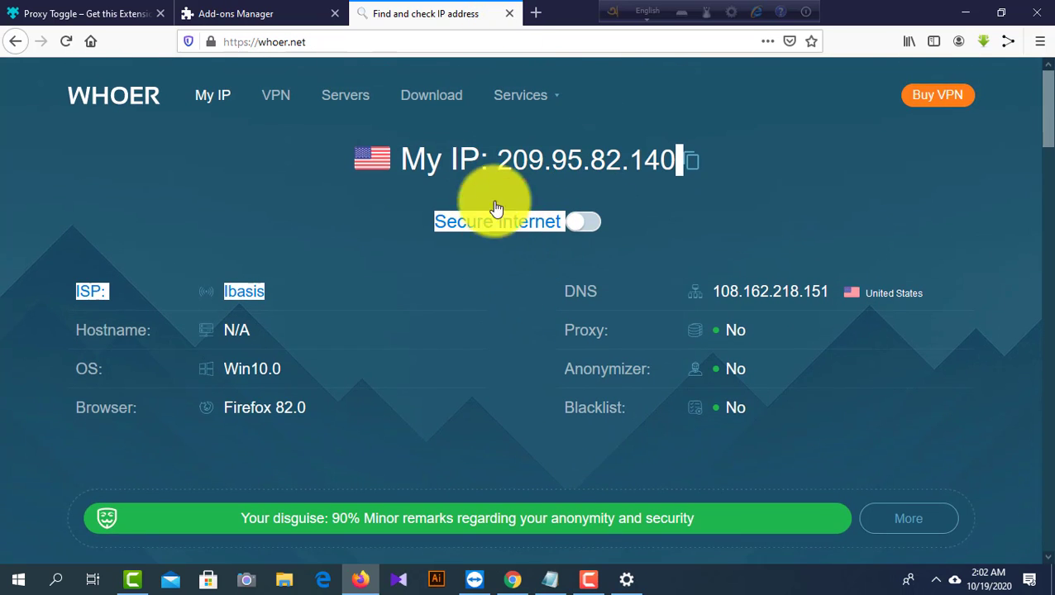
- Close the whoer.net, Add-ons Manager and Proxy Toggle tabs, keeping only a new blank tab open
click(509, 13)
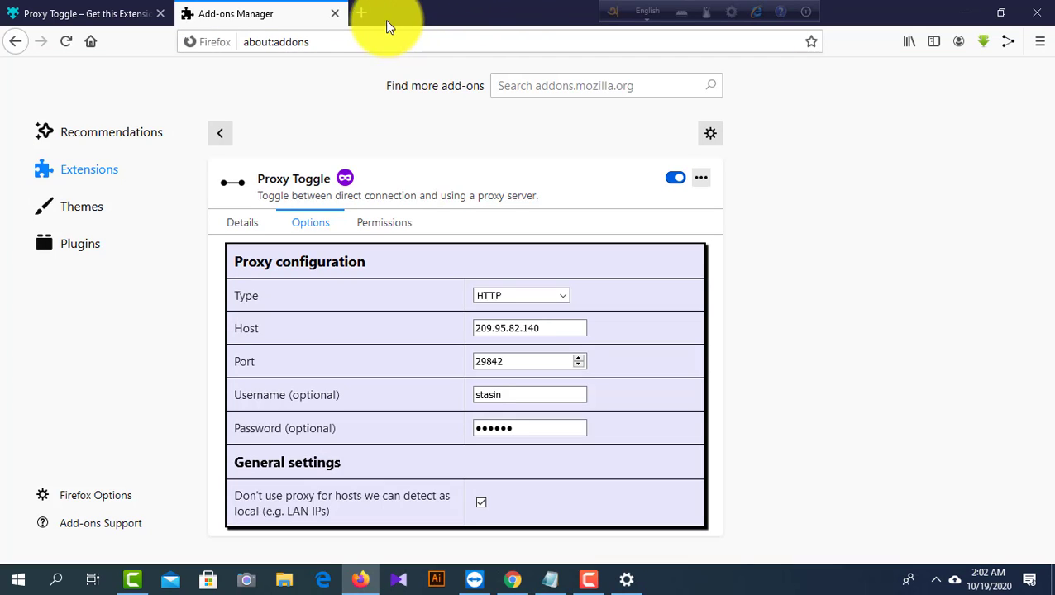
click(335, 13)
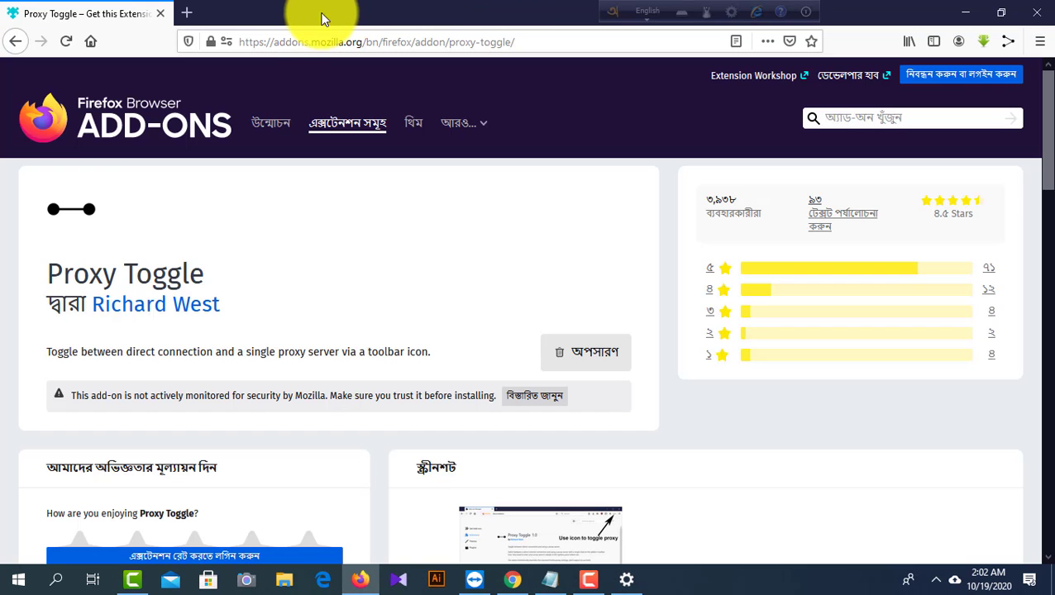
click(187, 13)
click(161, 14)
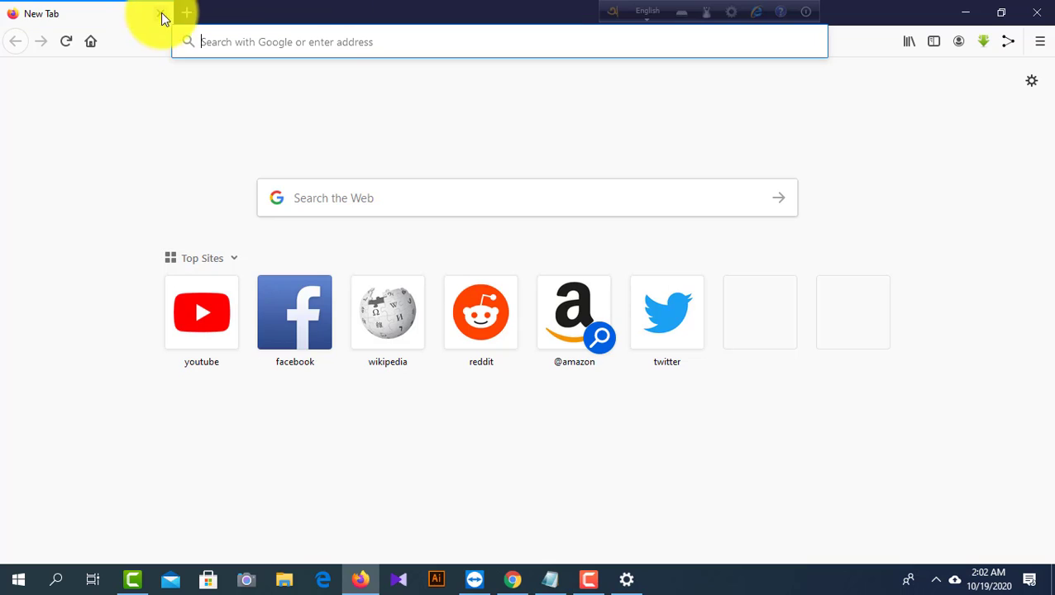
click(306, 41)
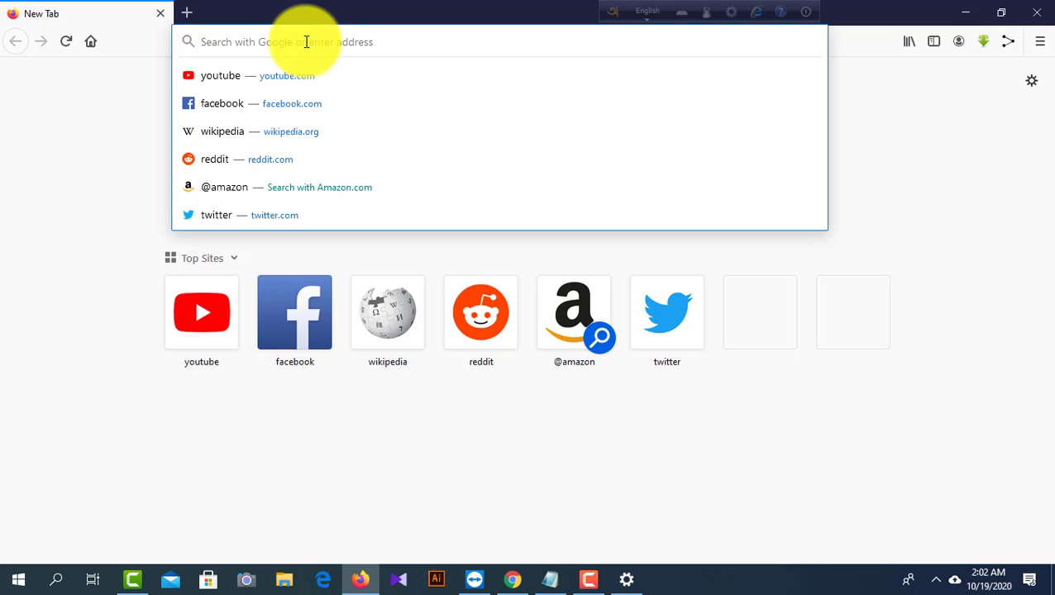
click(929, 175)
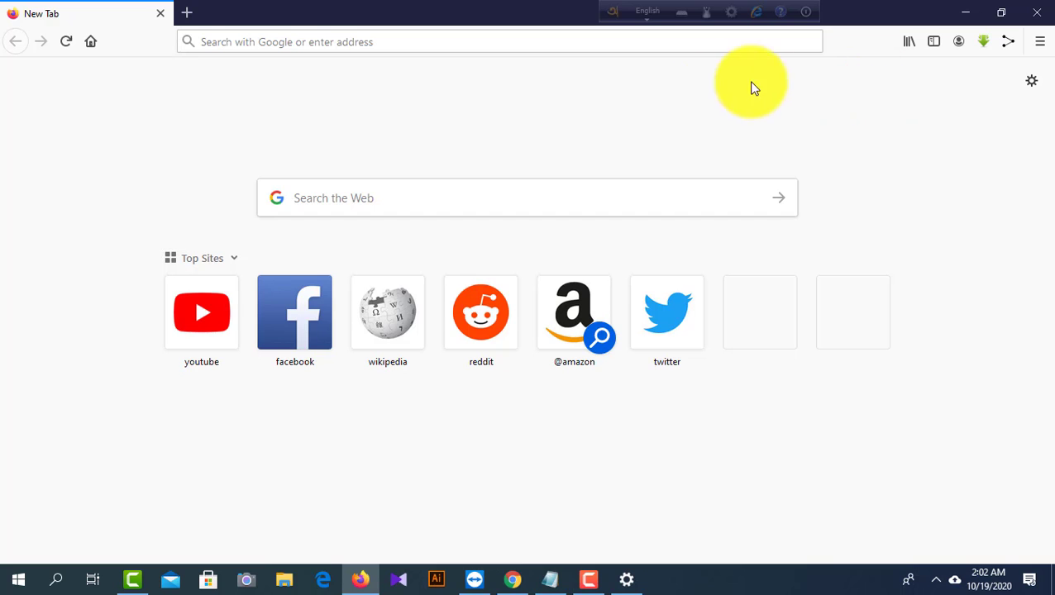
- Minimize the browser and the rasel ip.txt Notepad window, and refresh the desktop twice
click(963, 13)
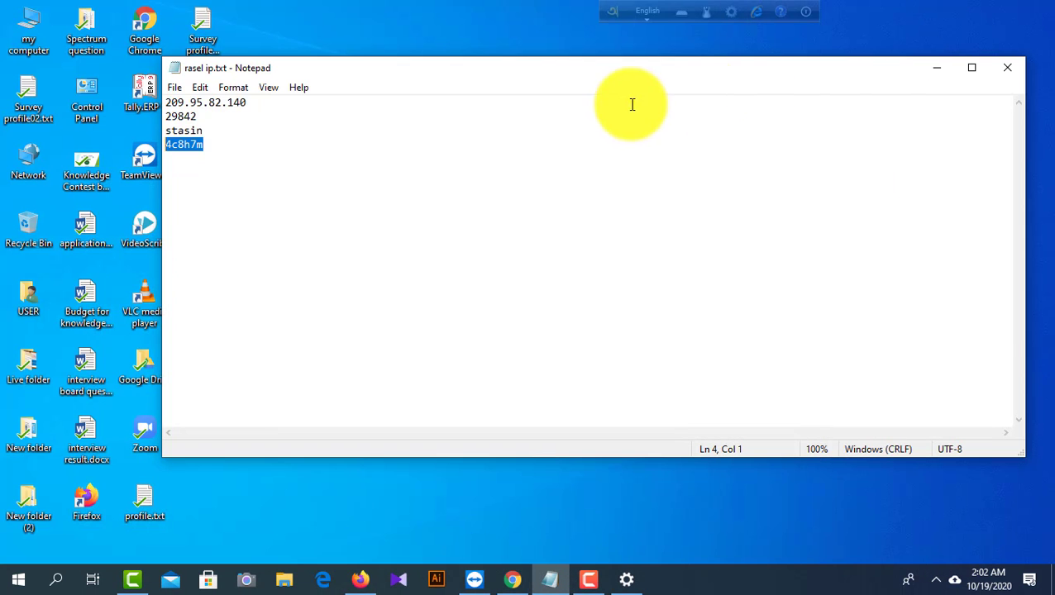
click(943, 73)
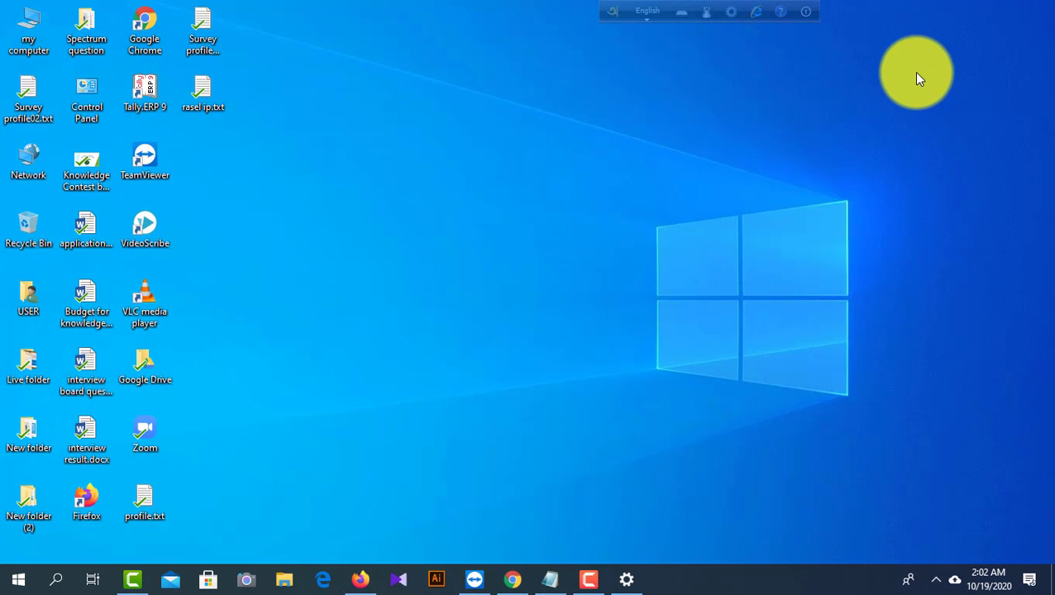
right_click(498, 77)
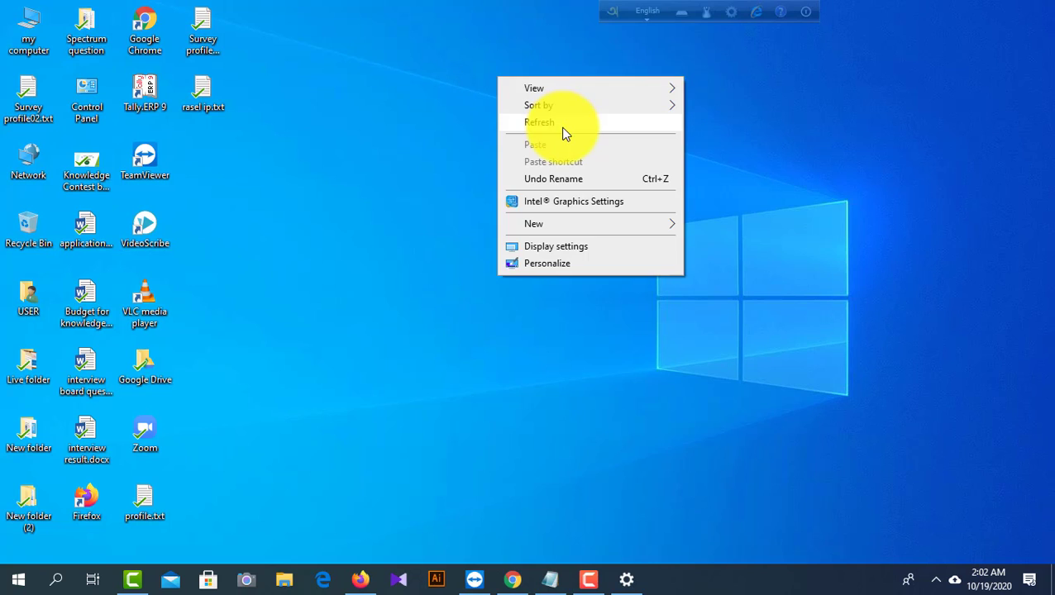
click(562, 133)
right_click(481, 147)
click(533, 195)
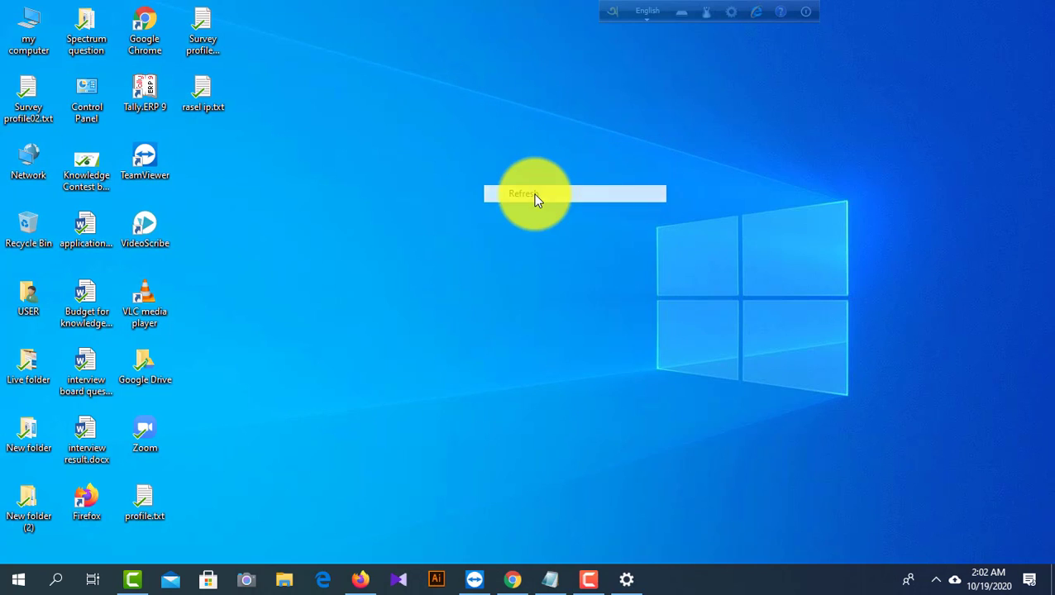